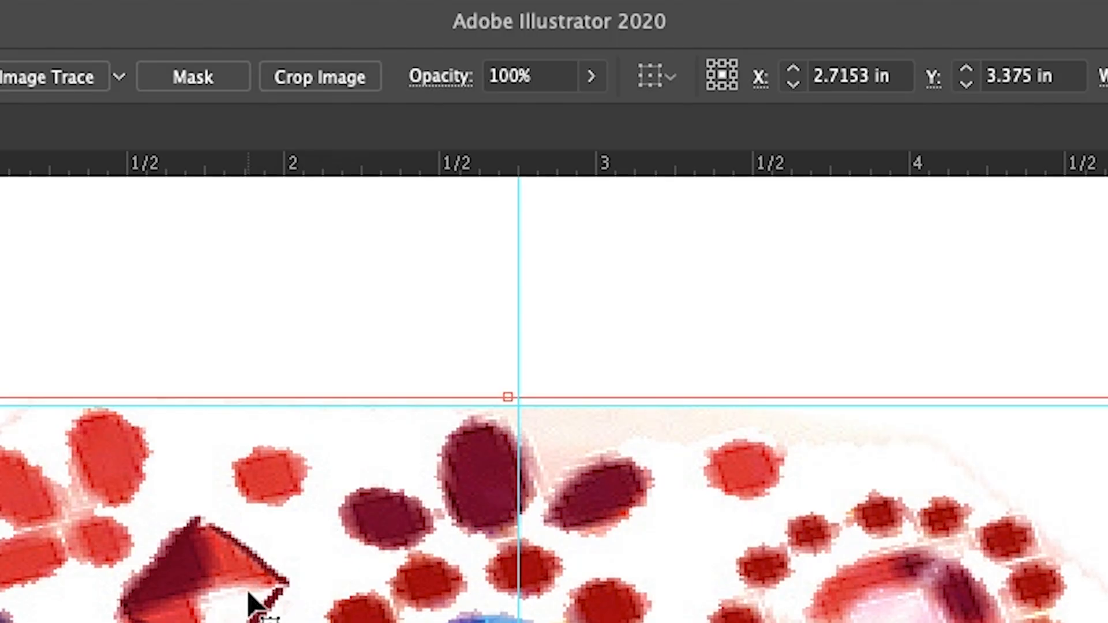
Lower the opacity of the placed artwork image to 35%
left_click(586, 72)
left_click_drag(527, 115, 506, 115)
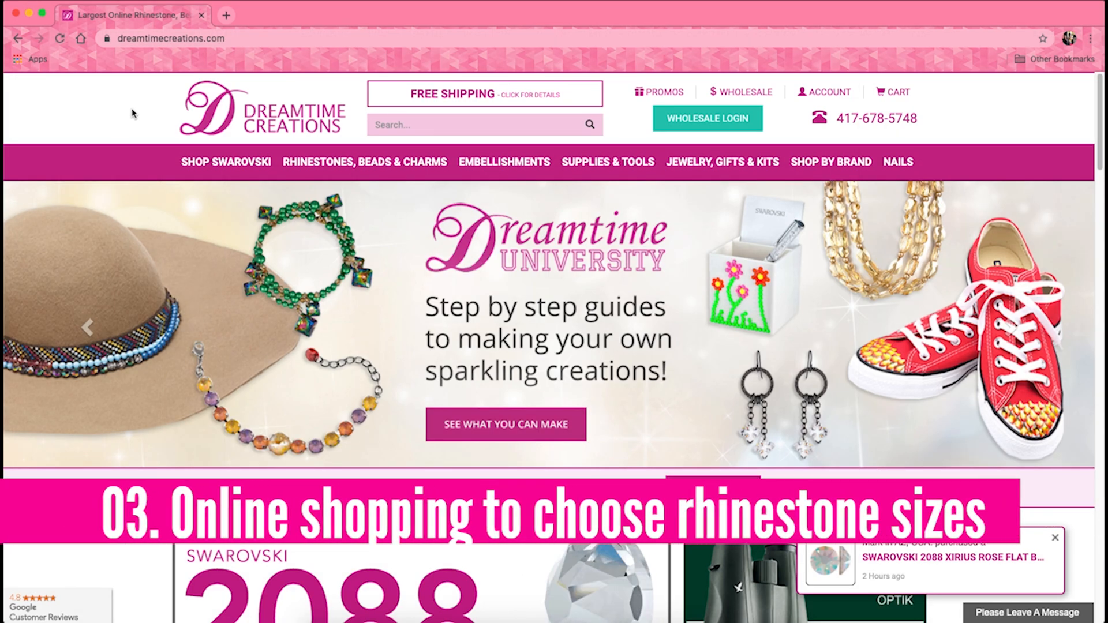
Switch to the browser and open the Swarovski 2078 XIRIUS Hotfix Rhinestones category on dreamtimecreations.com
mouse_move(213, 163)
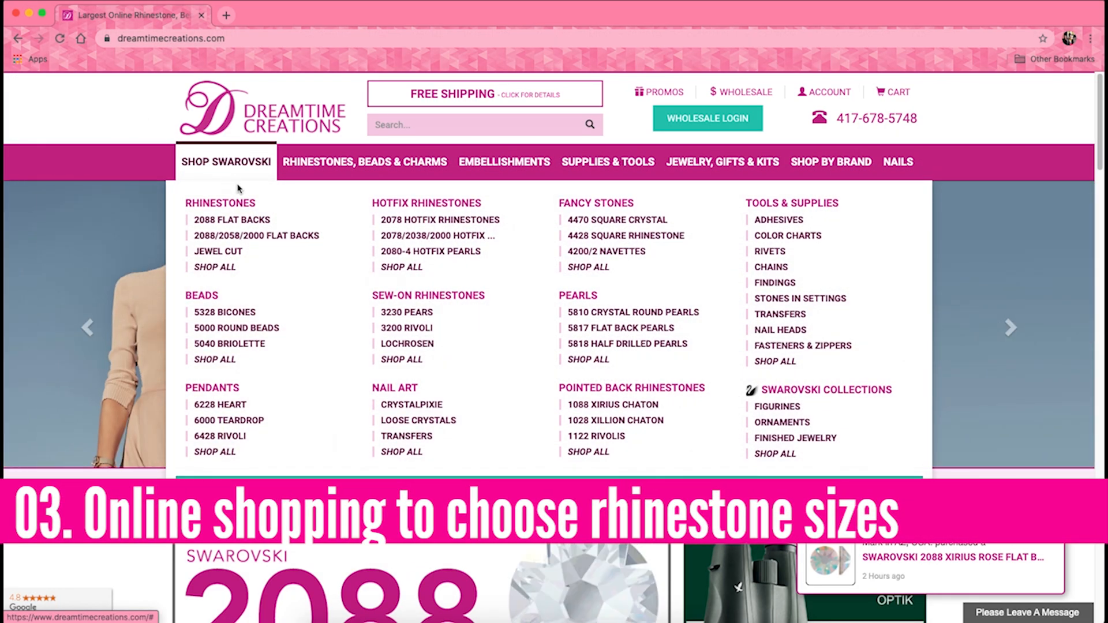
left_click(397, 268)
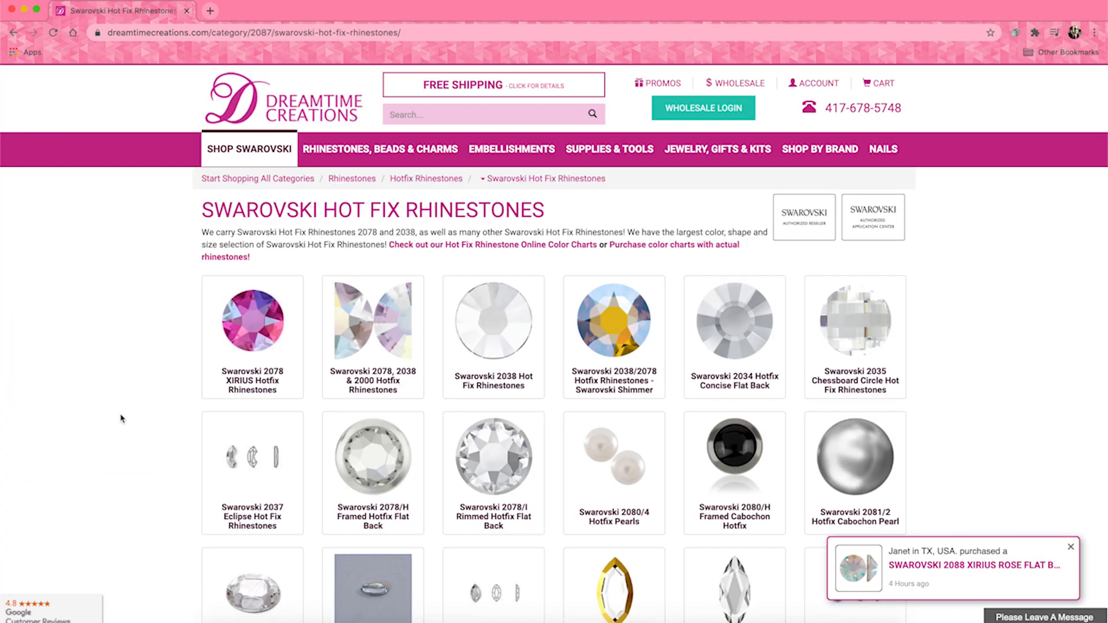
left_click(242, 382)
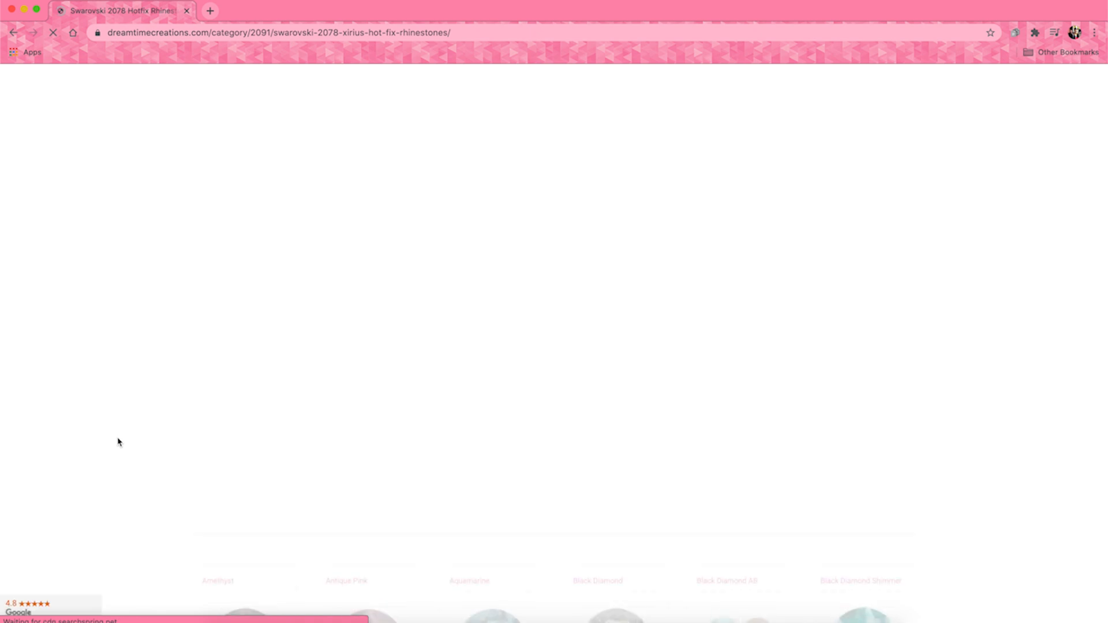
Examine the range of product colors offered for the 2078 XIRIUS hotfix rhinestones
scroll(118, 442, "down", 3)
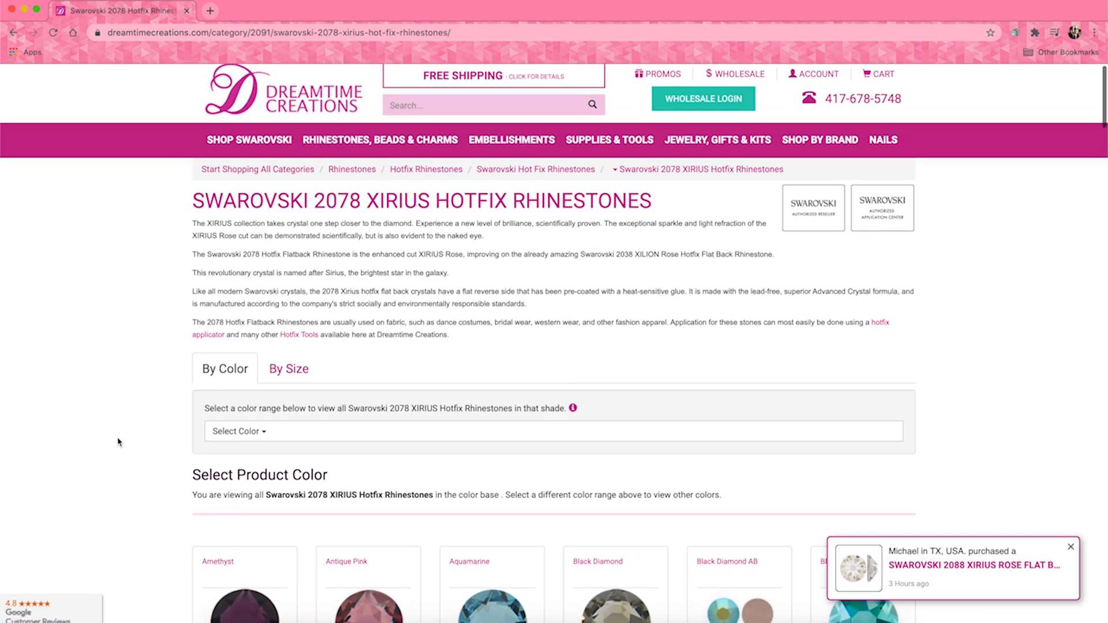
scroll(118, 441, "down", 5)
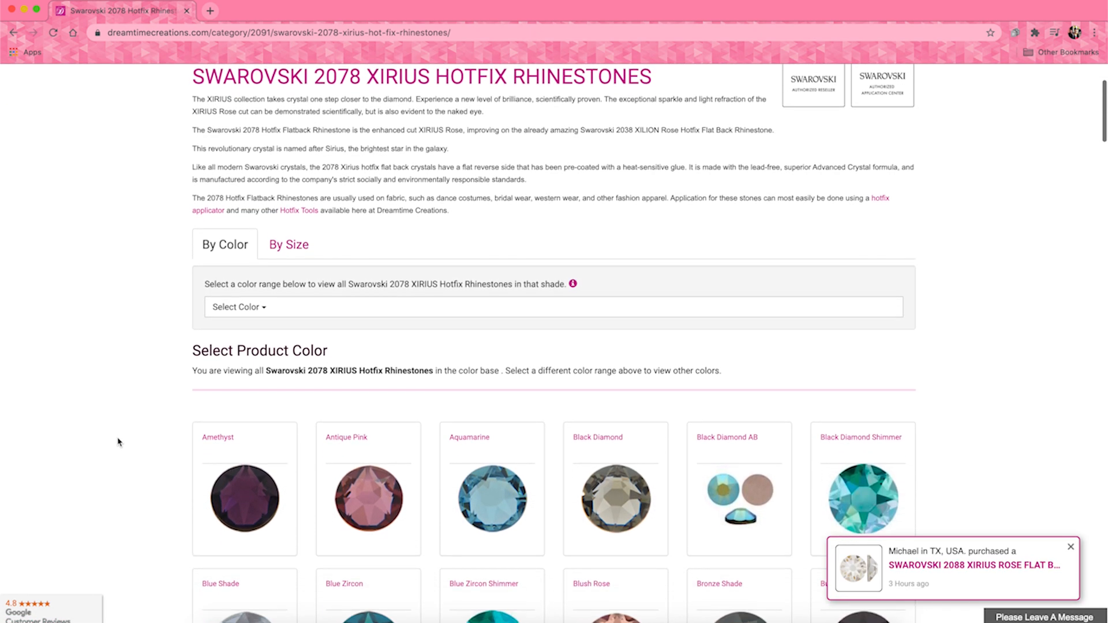
scroll(118, 442, "down", 2)
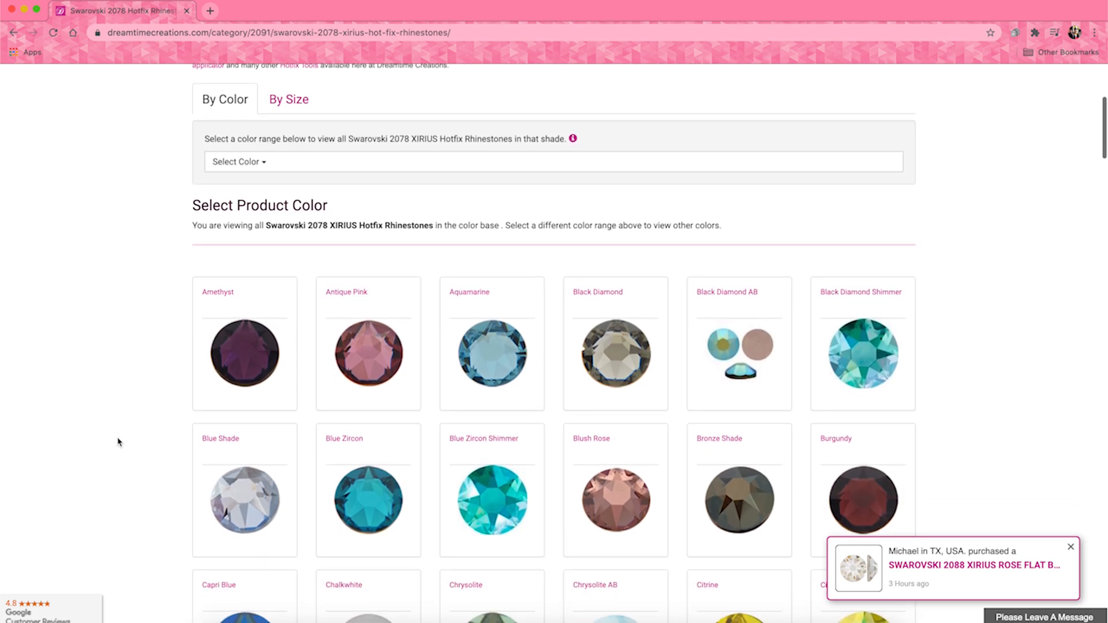
scroll(117, 442, "down", 4)
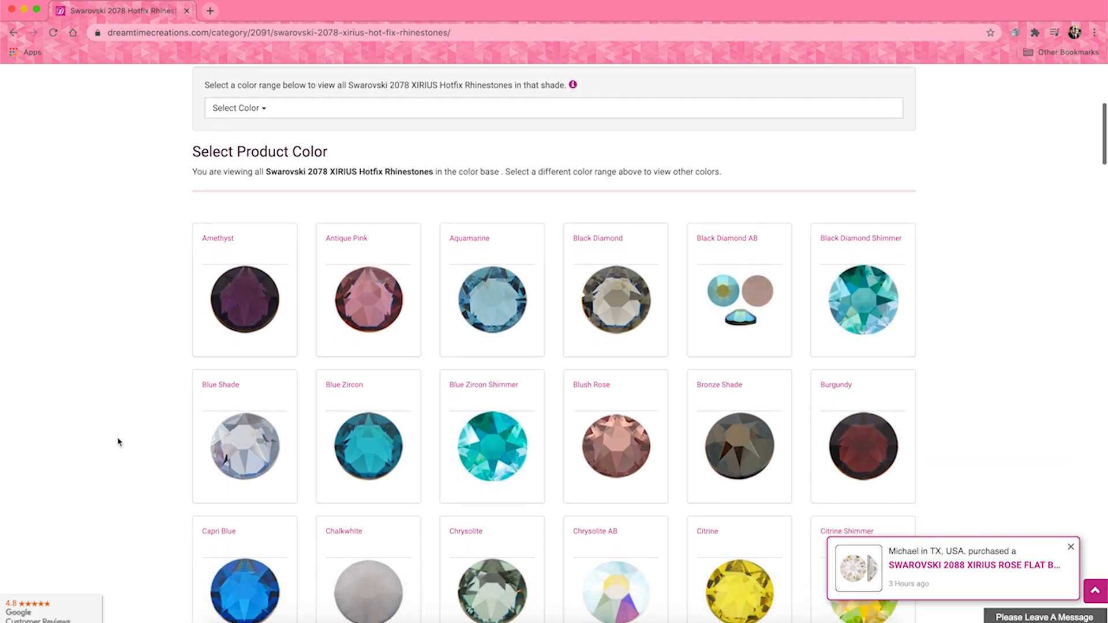
scroll(117, 442, "down", 5)
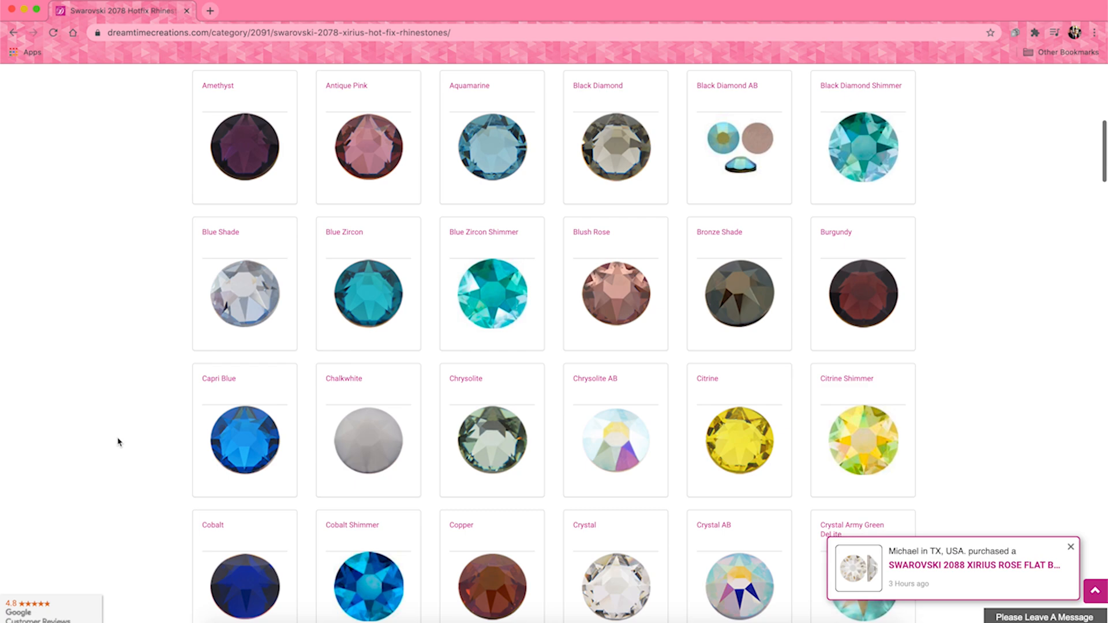
scroll(118, 442, "down", 1)
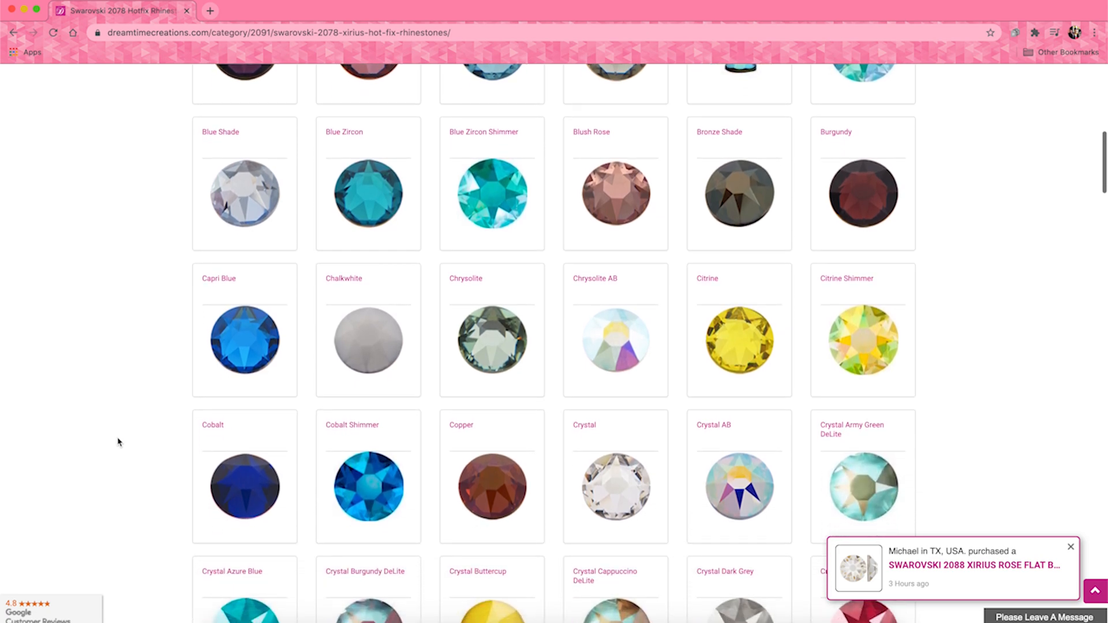
scroll(118, 442, "down", 2)
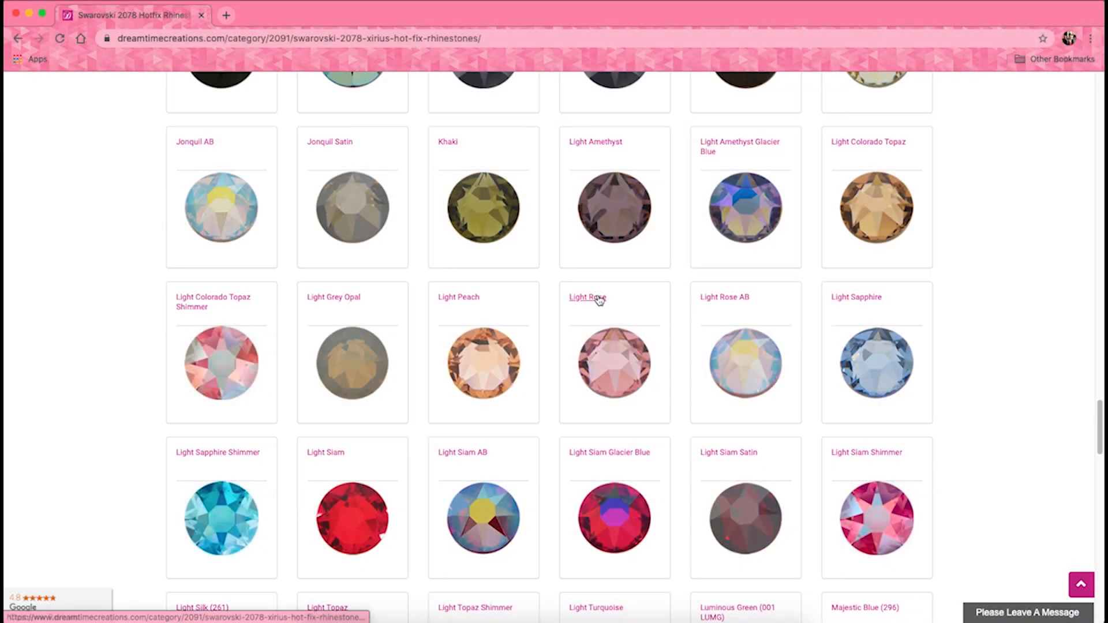
Open the Light Rose SS16 hotfix rhinestone product page and examine its full name and millimetre size
left_click(598, 298)
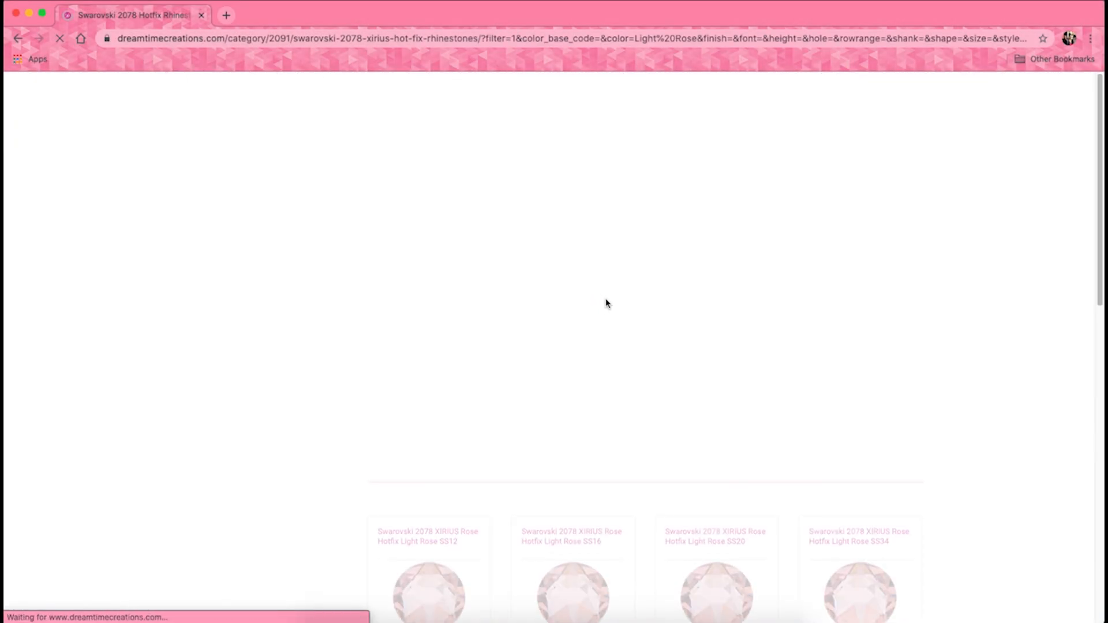
scroll(625, 306, "down", 5)
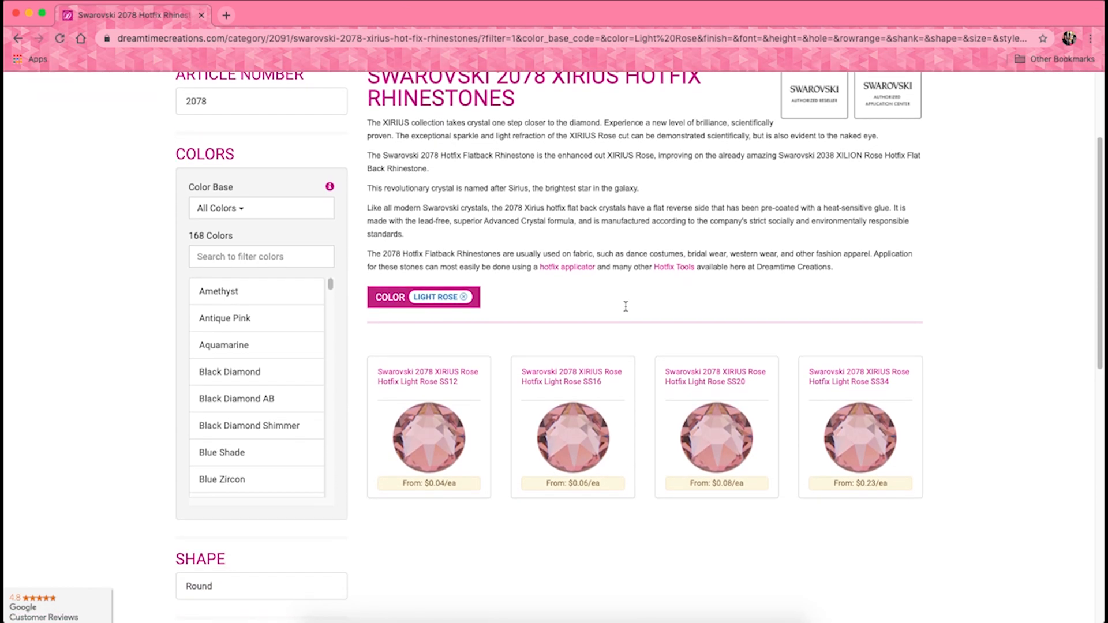
left_click(625, 311)
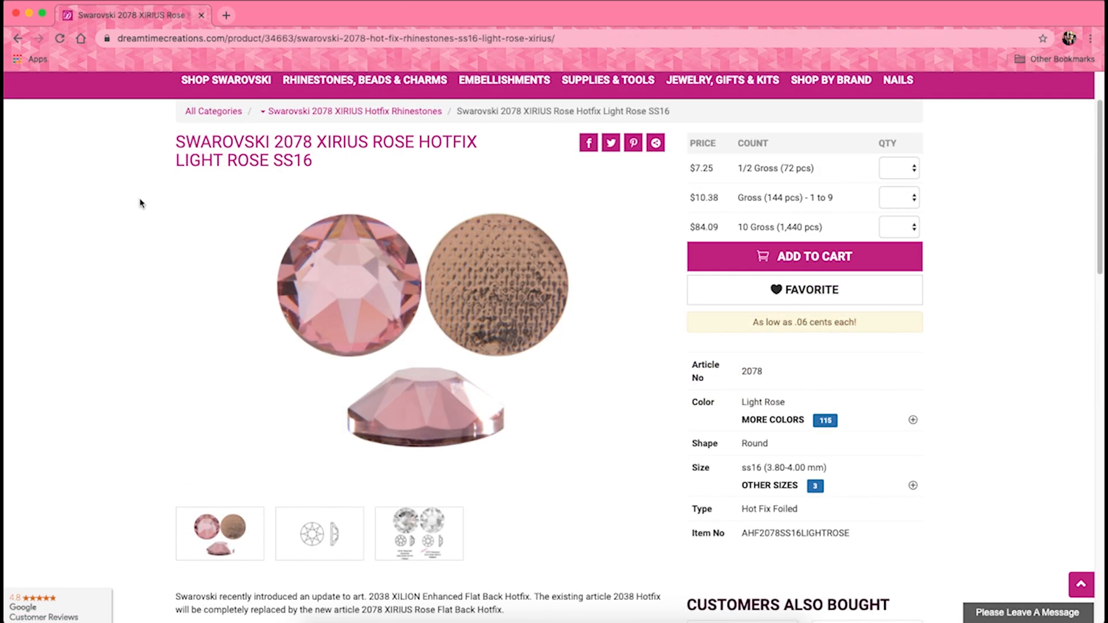
left_click_drag(230, 143, 318, 166)
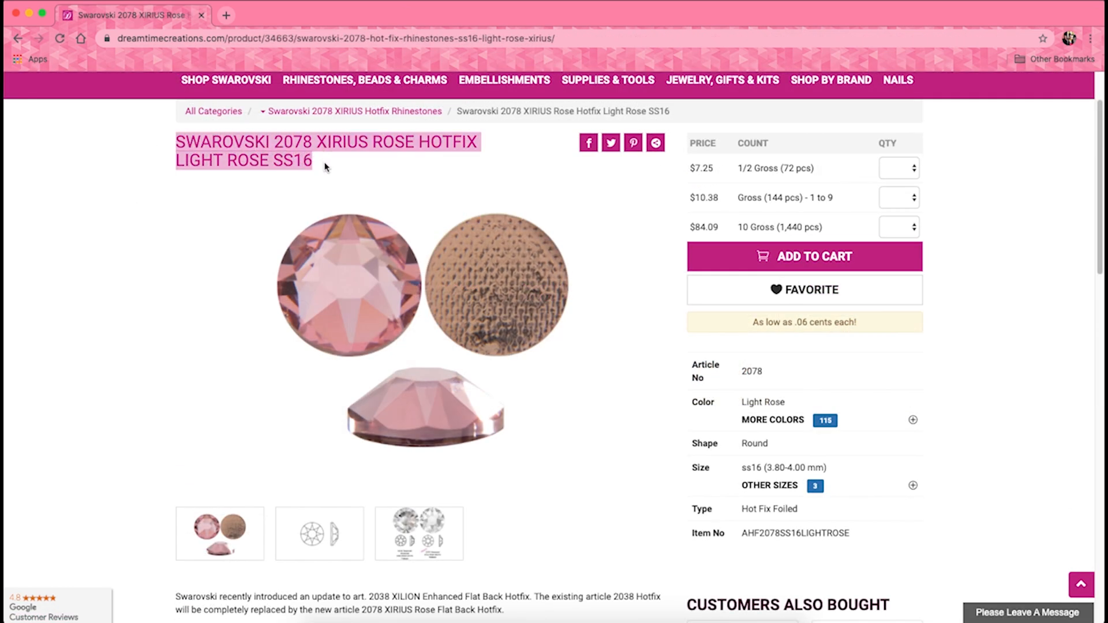
left_click(324, 167)
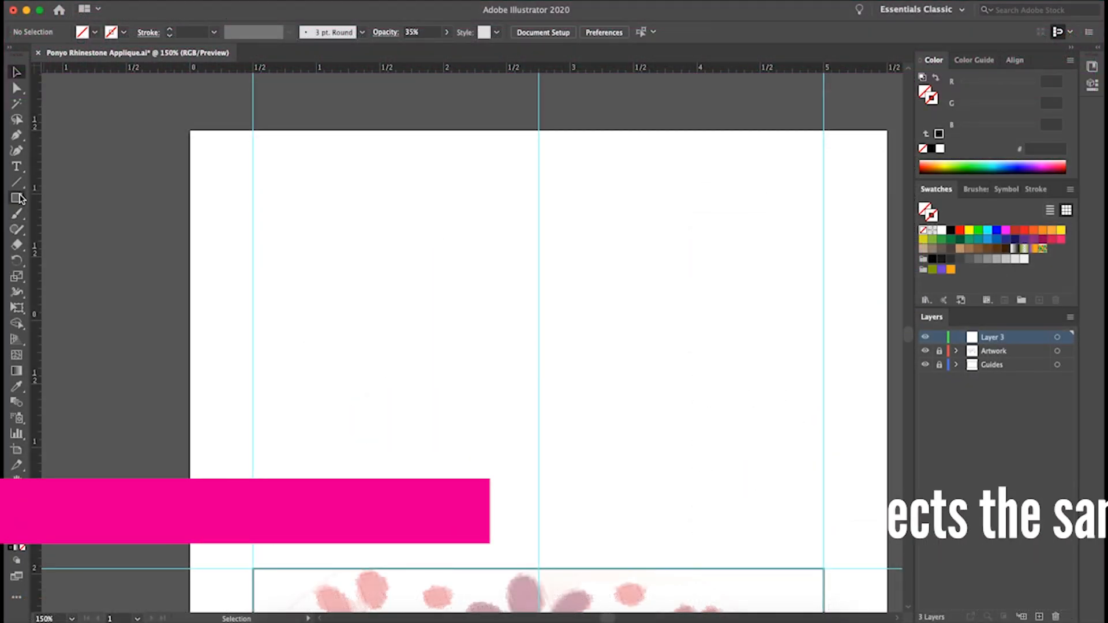
Switch to Illustrator and create a circle 3.9 mm wide and high on Layer 3 near the artboard's upper-left corner
left_click_drag(16, 197, 75, 228)
left_click(343, 206)
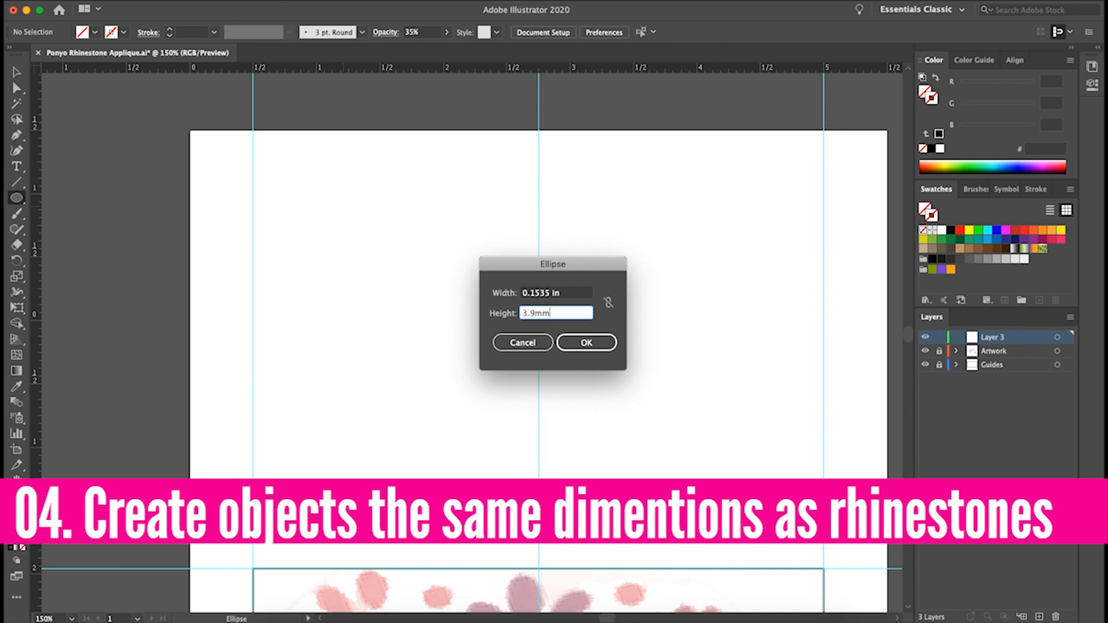
key("Return")
Fill the 3.9 mm circle with the red C11636
double_click(18, 527)
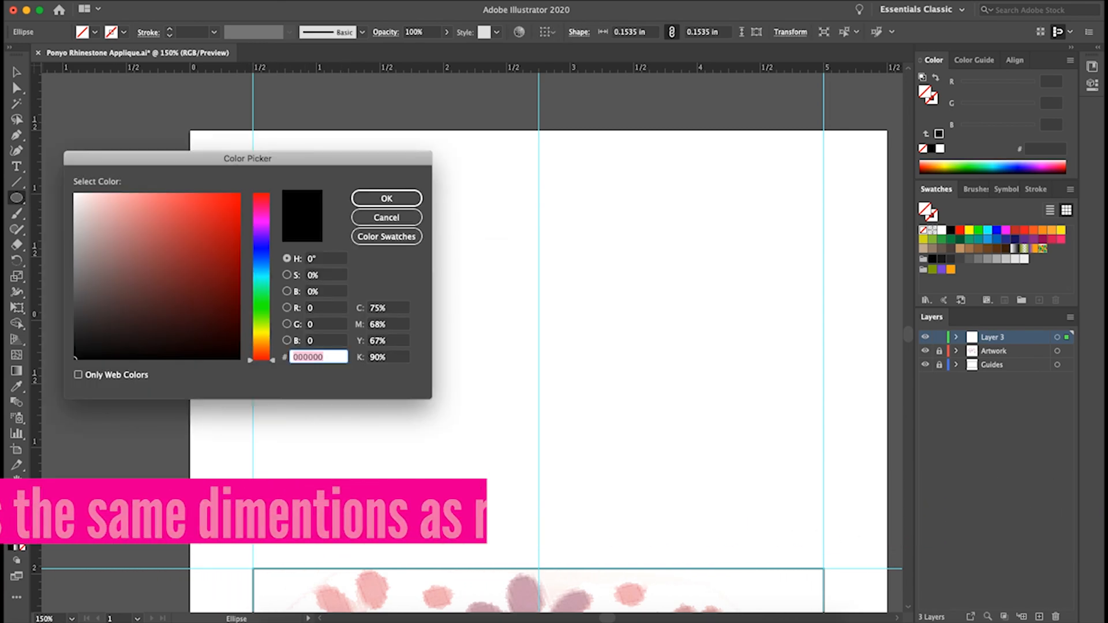
left_click_drag(228, 209, 214, 210)
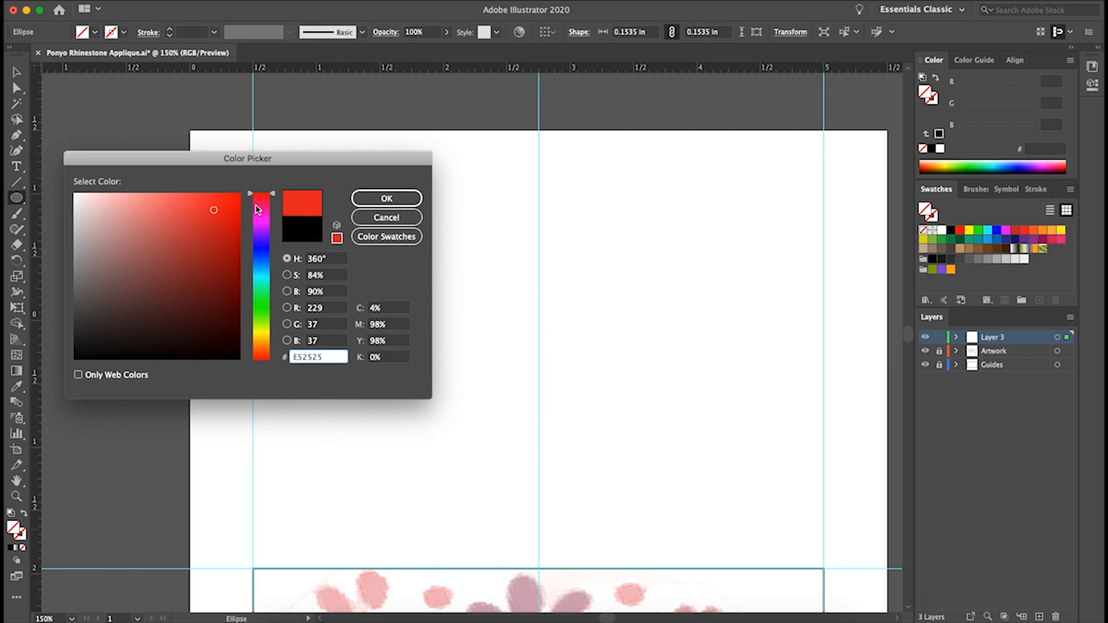
left_click(257, 202)
left_click(355, 200)
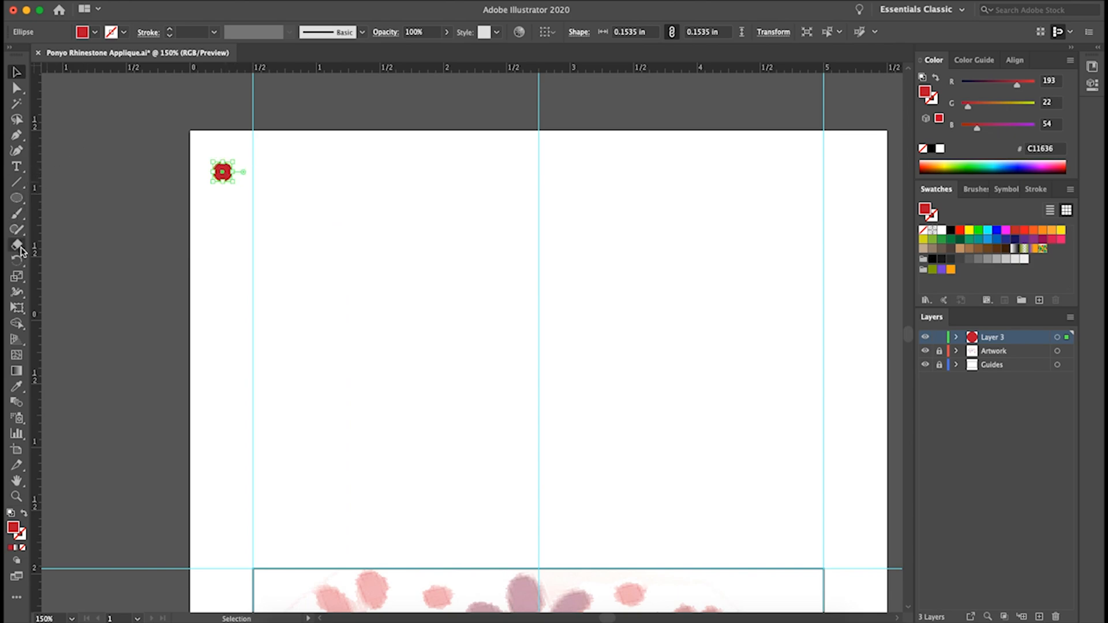
Add a text label beside the red circle reading "SWAROVSKI 2078 XIRIUS ROSE HOTFIX LIGHT SIAM SHIMMER SS16"
left_click(17, 167)
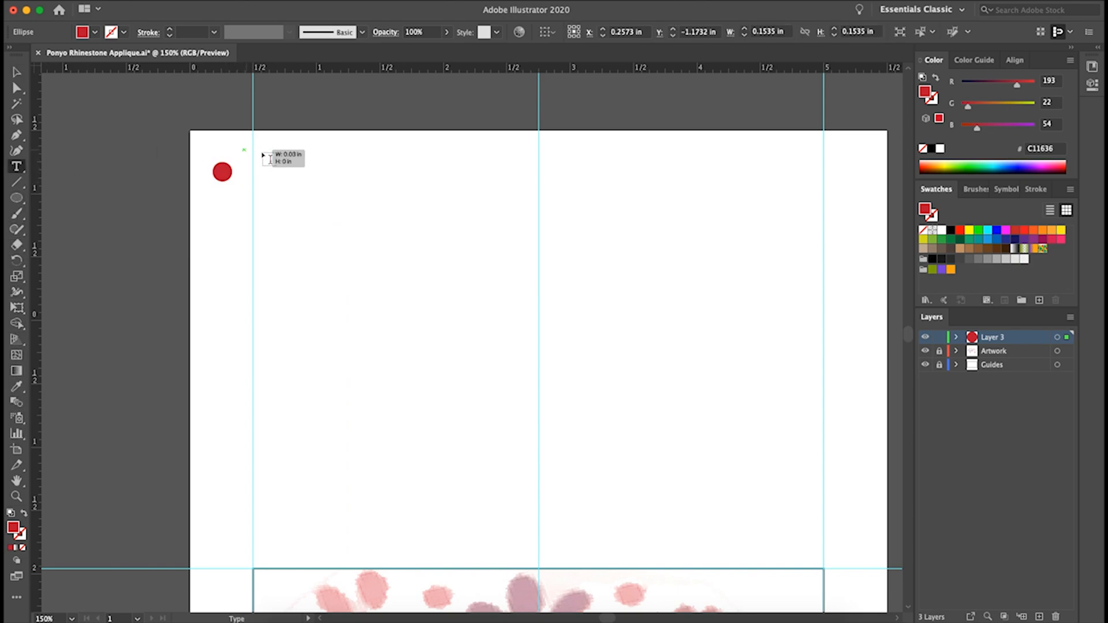
left_click_drag(402, 188, 402, 187)
type("SWAROVSKI 2078")
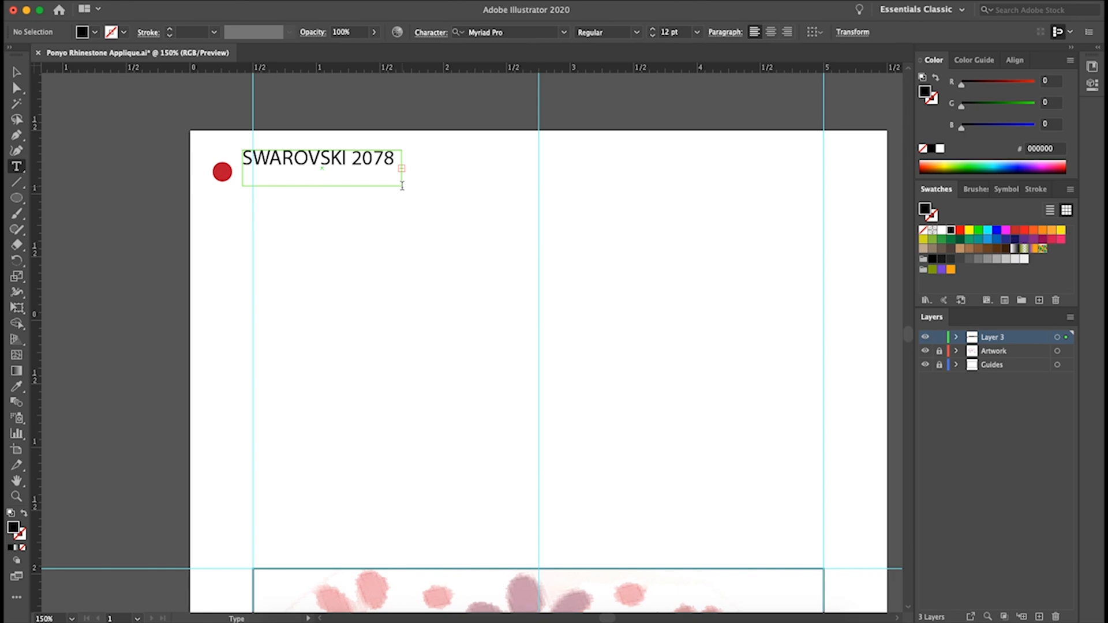
Set the font size of the whole rhinestone label to 6 pt
key("super+a")
left_click(697, 33)
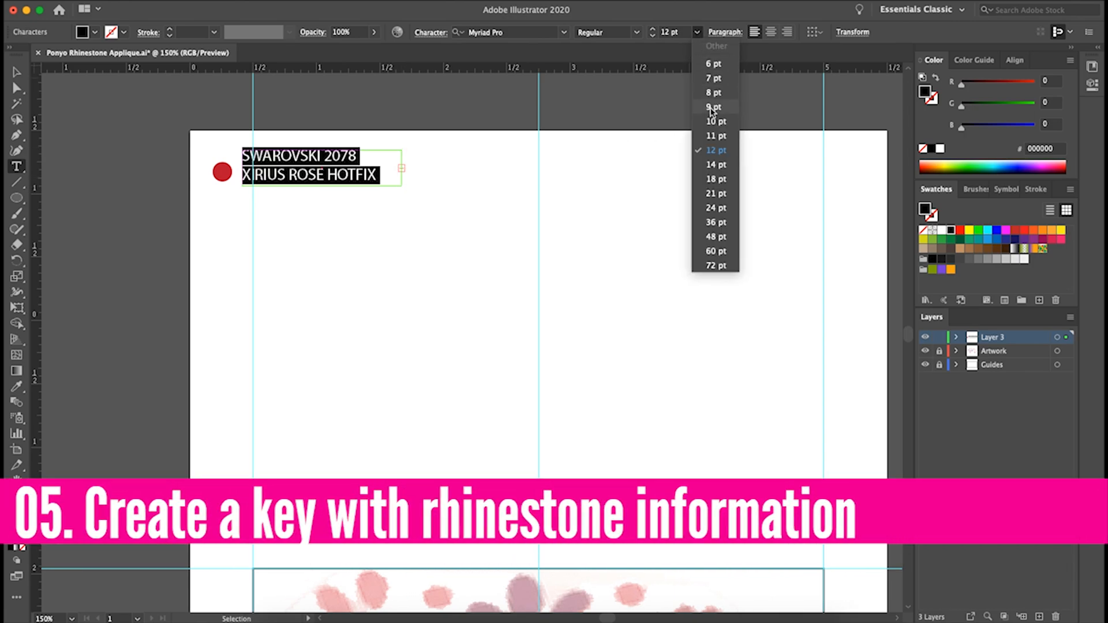
left_click(718, 104)
left_click(697, 33)
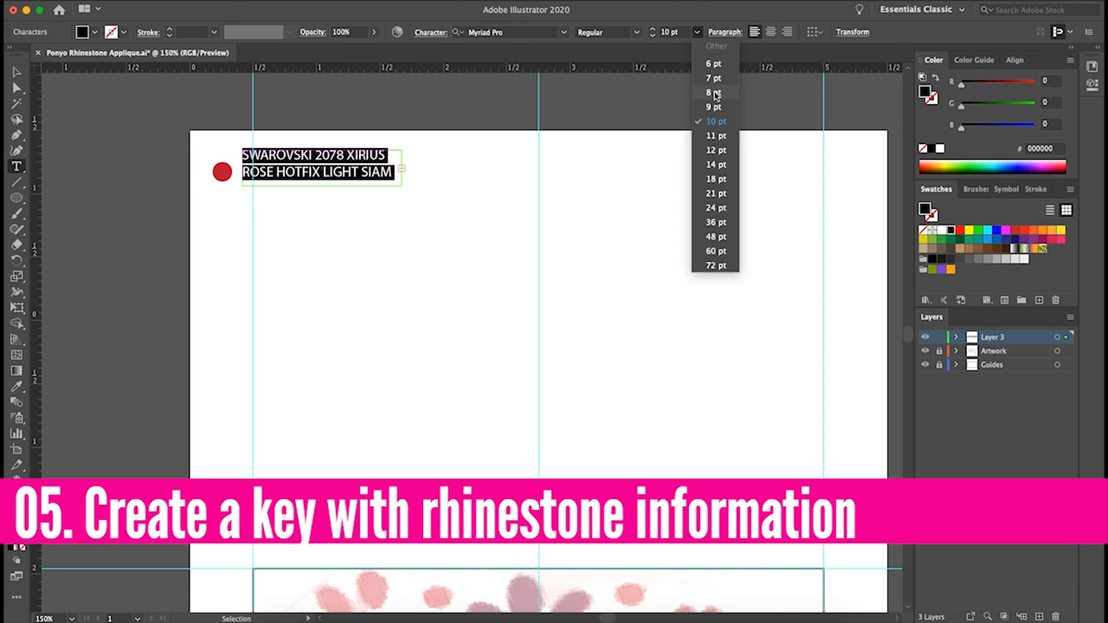
left_click(715, 65)
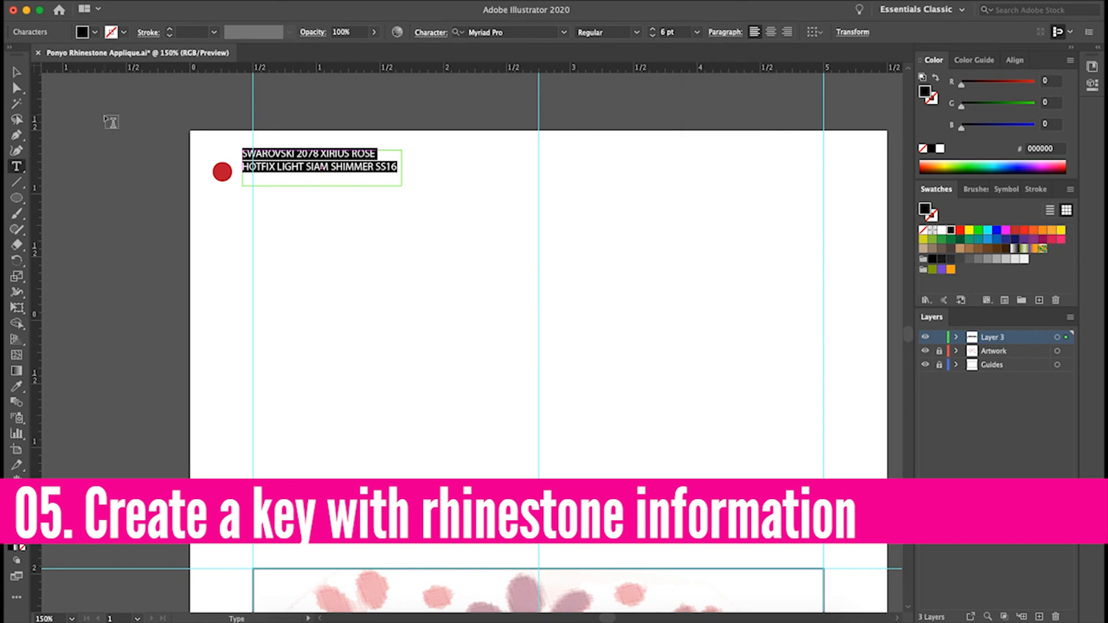
Move the red SS16 circle up to line up with the middle of its two-line label
key("Escape")
left_click(100, 151)
left_click_drag(226, 172, 225, 161)
left_click(396, 173)
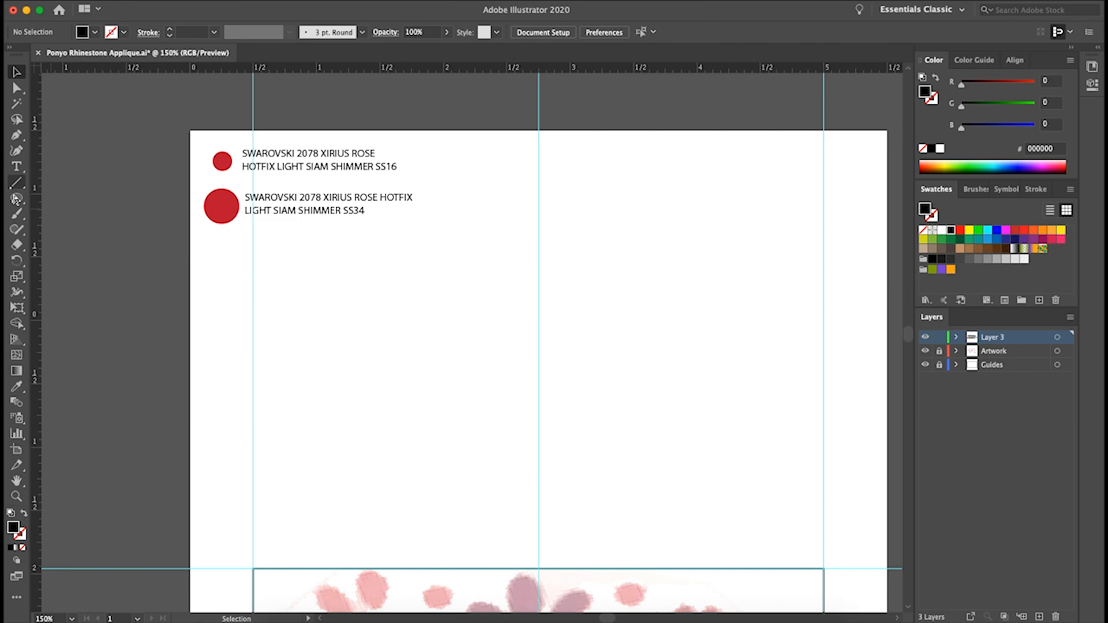
Create a circle 2.8 mm wide and high below the SS34 entry of the key
left_click(215, 265)
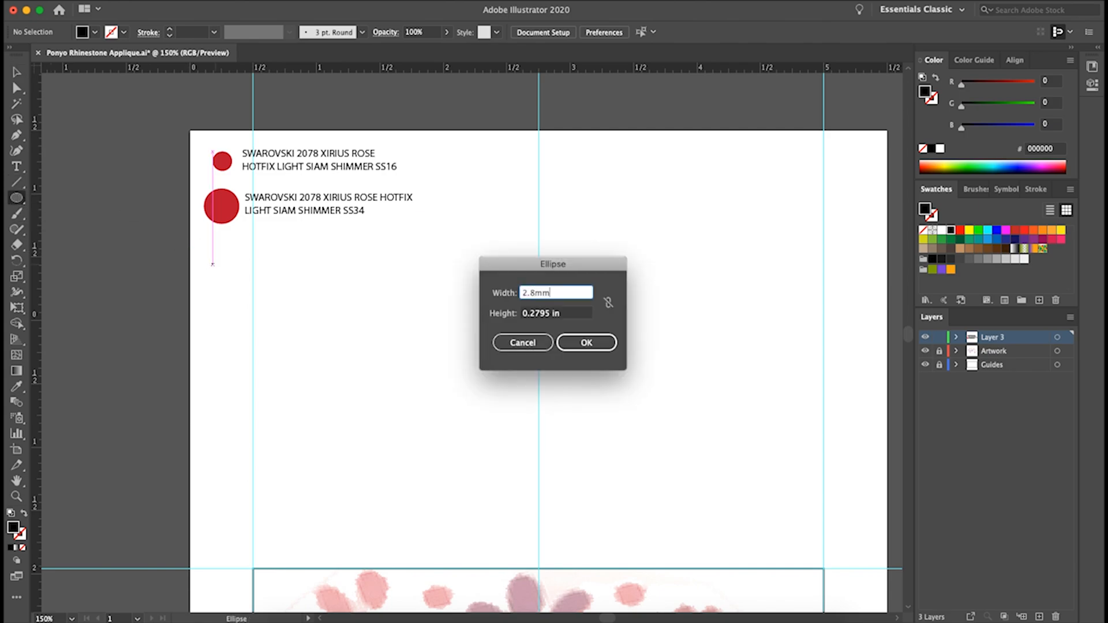
type("m")
key("Return")
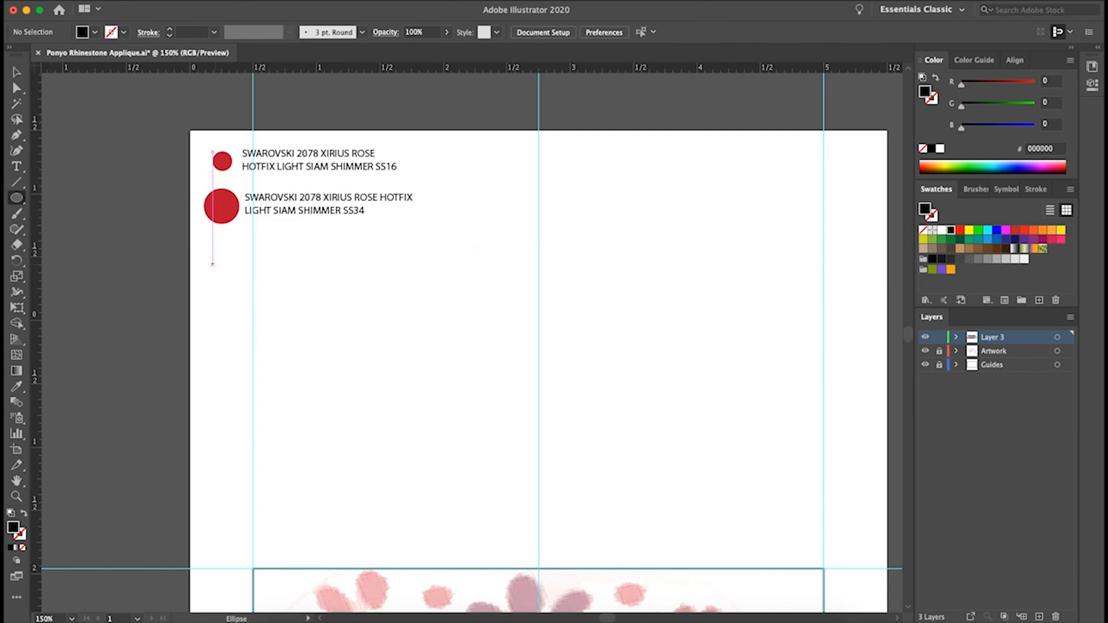
Fill the 2.8 mm circle with the crimson red C90E3F
double_click(17, 529)
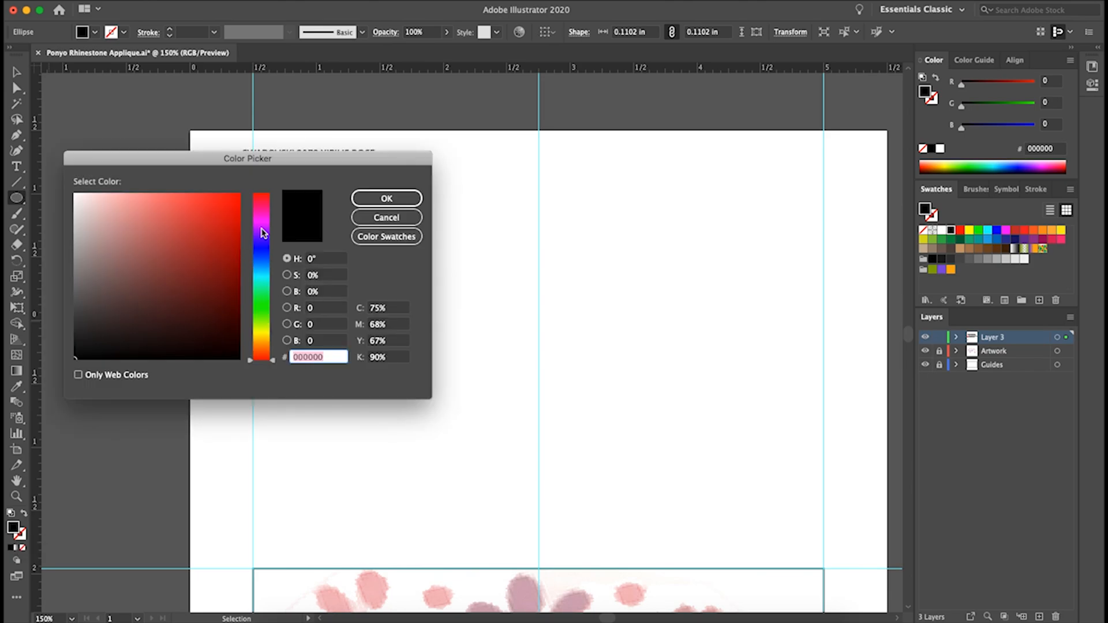
left_click(229, 219)
left_click(262, 208)
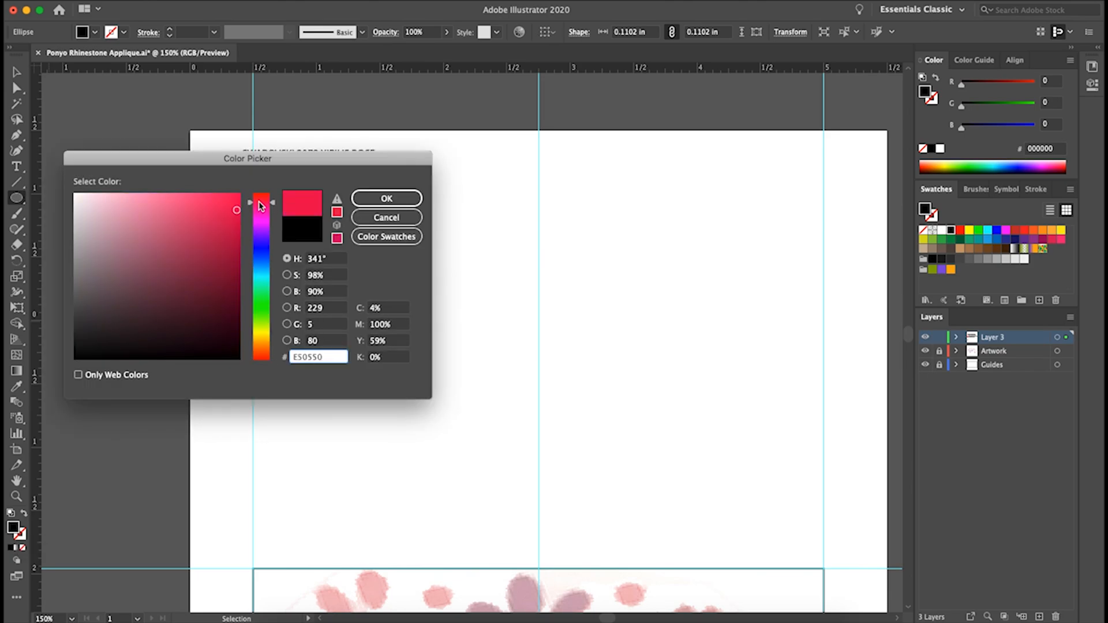
left_click_drag(262, 203, 262, 199)
left_click(374, 203)
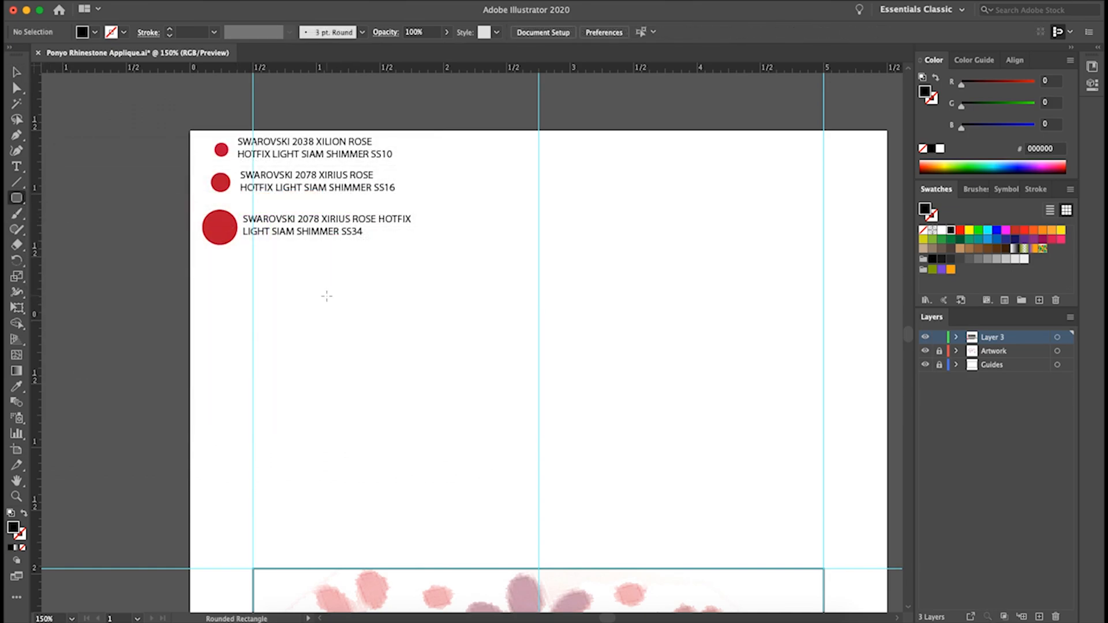
Create a blue rounded rectangle 0.5512 in wide, 0.7874 in high with 0.1667 in corner radius, and move it below the circles in the key
left_click(326, 296)
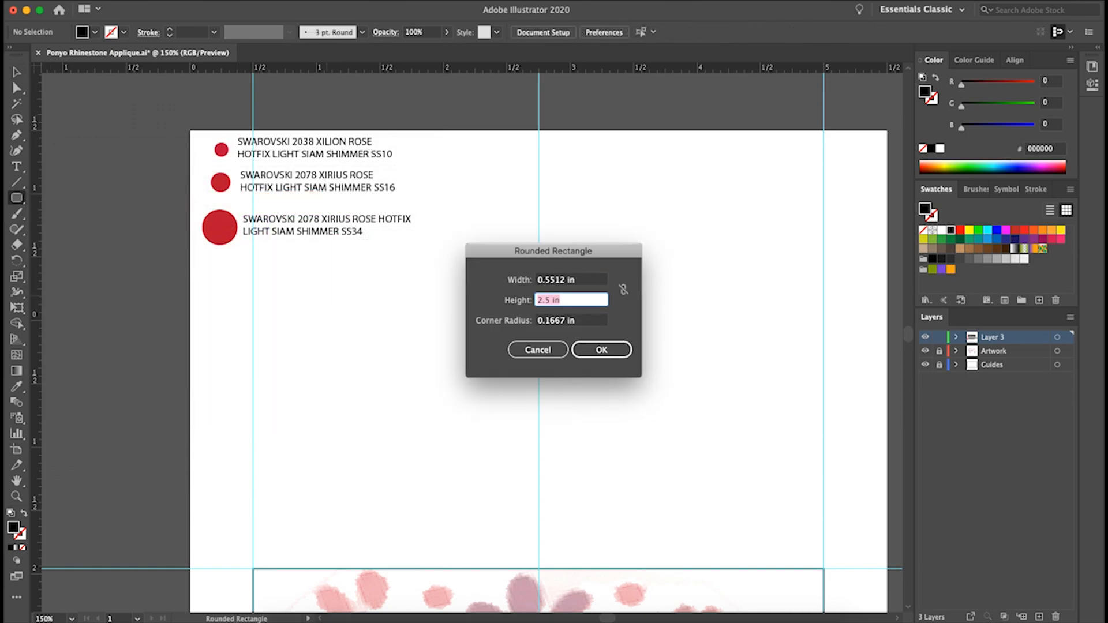
key("Return")
double_click(14, 528)
left_click(261, 248)
left_click_drag(219, 237, 306, 189)
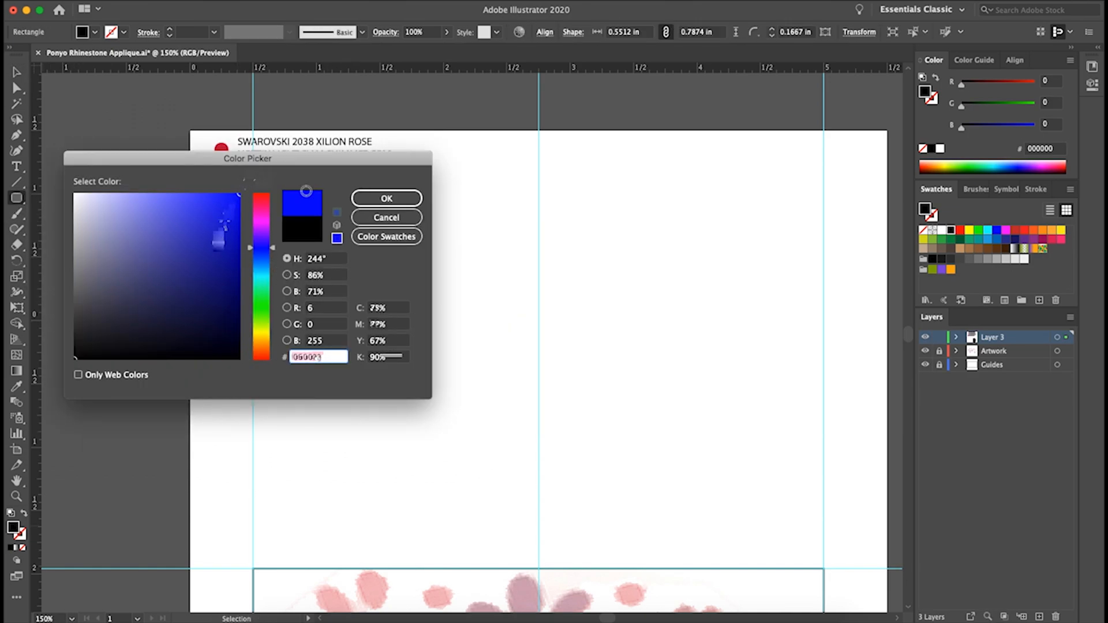
left_click(378, 198)
left_click_drag(356, 334, 229, 311)
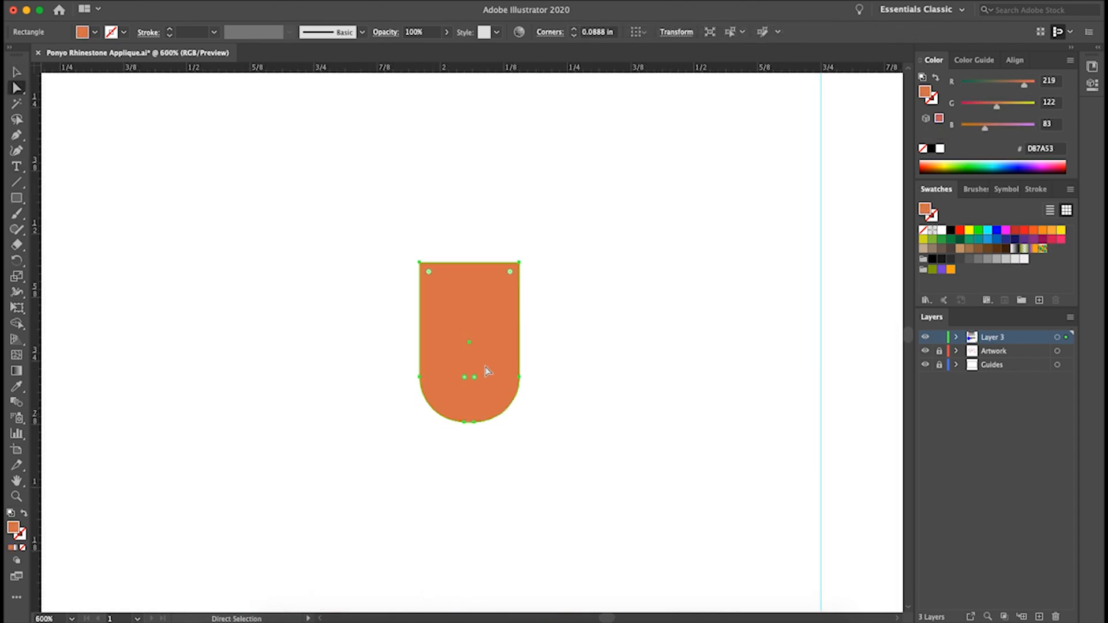
Reshape the orange round-bottomed rectangle into a teardrop by reducing its flat top edge to one centred point
left_click(420, 262)
left_click_drag(468, 264, 468, 263)
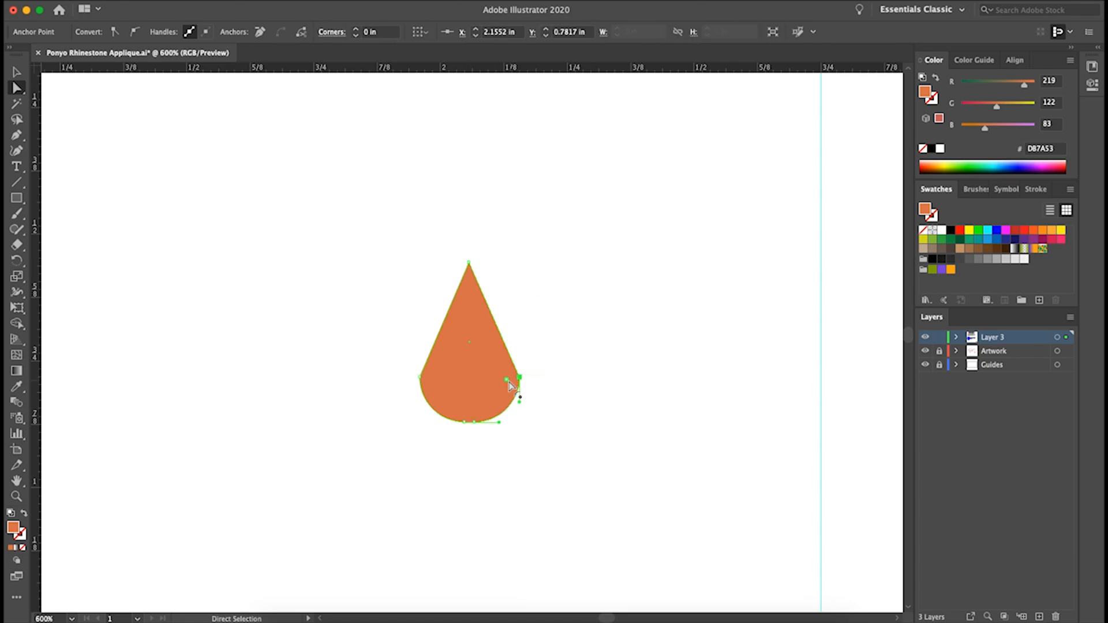
Refine the curve of the orange teardrop where its straight sides meet the rounded base
left_click_drag(469, 394, 469, 386)
left_click(420, 378)
key("v")
key("super+minus")
key("super+minus")
key("super+minus")
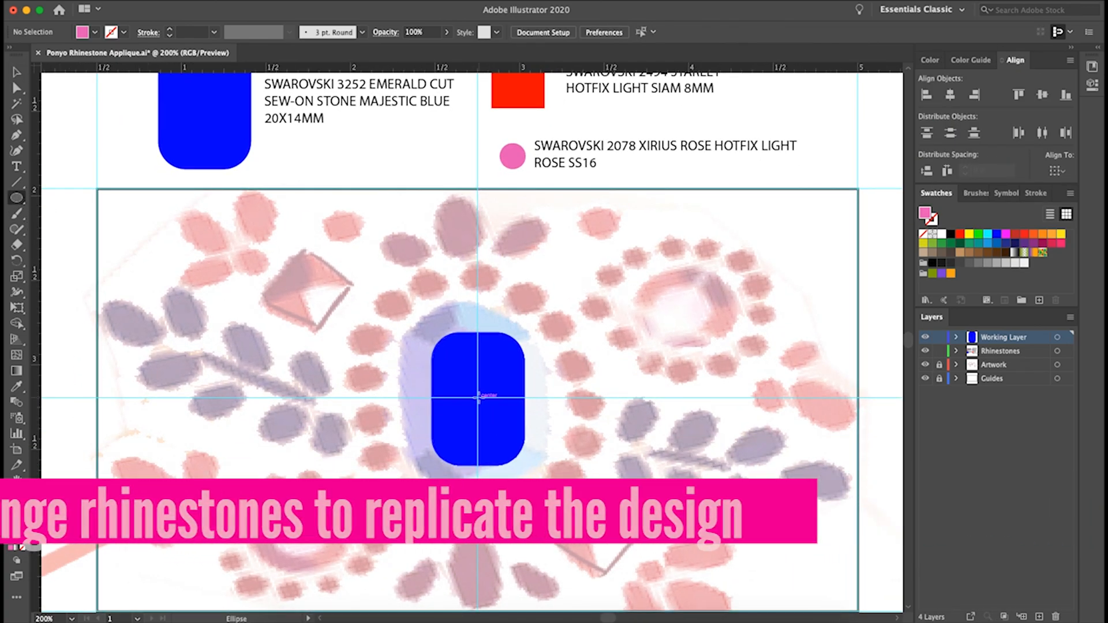
Draw a circle 1.4167 in wide centred on the blue stone in the design and turn it into a pink outline without fill
mouse_move(497, 317)
left_mouse_down()
mouse_move(508, 275)
mouse_move(498, 276)
left_mouse_up()
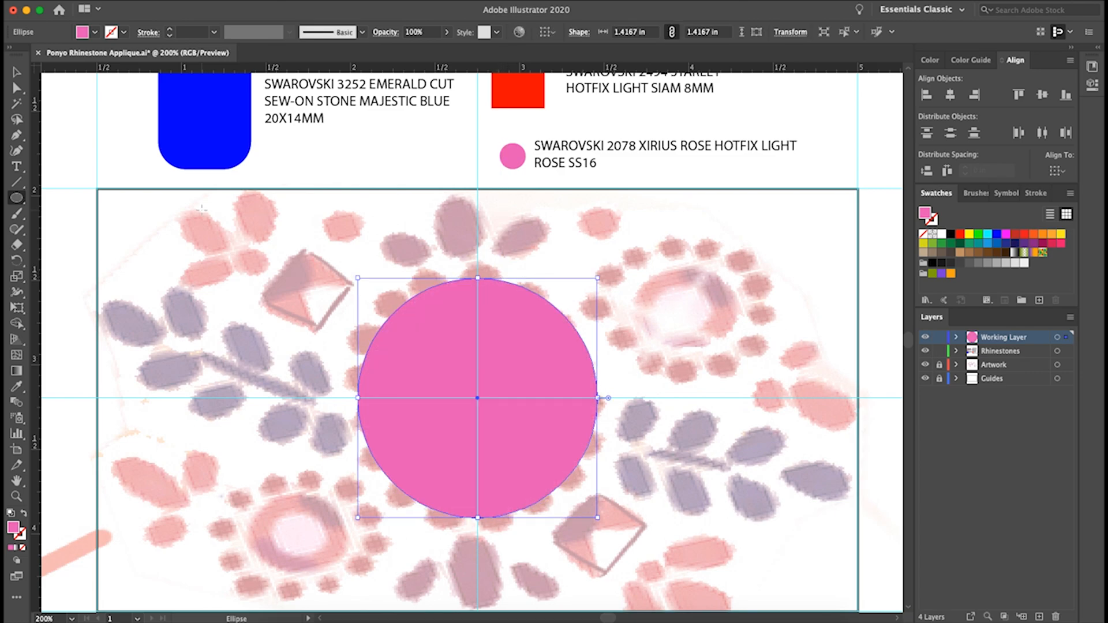
left_click(23, 514)
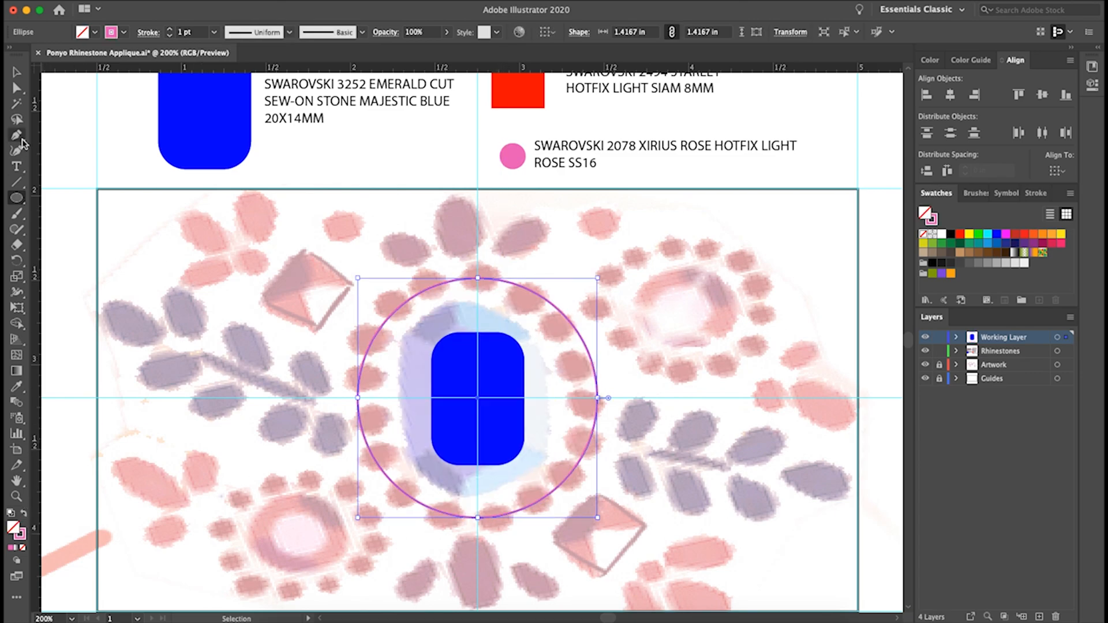
left_click(158, 194)
Copy the pink SS16 circle from the key to the Working Layer and place it on the highest point of the outline circle
left_click(513, 157)
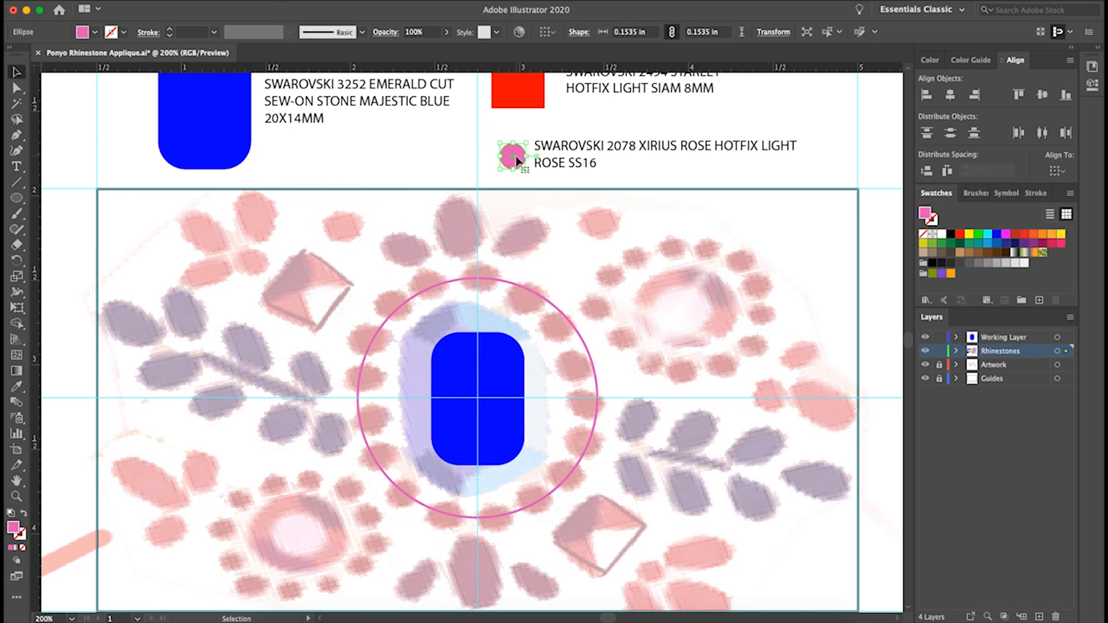
left_click(992, 337)
key("ctrl+v")
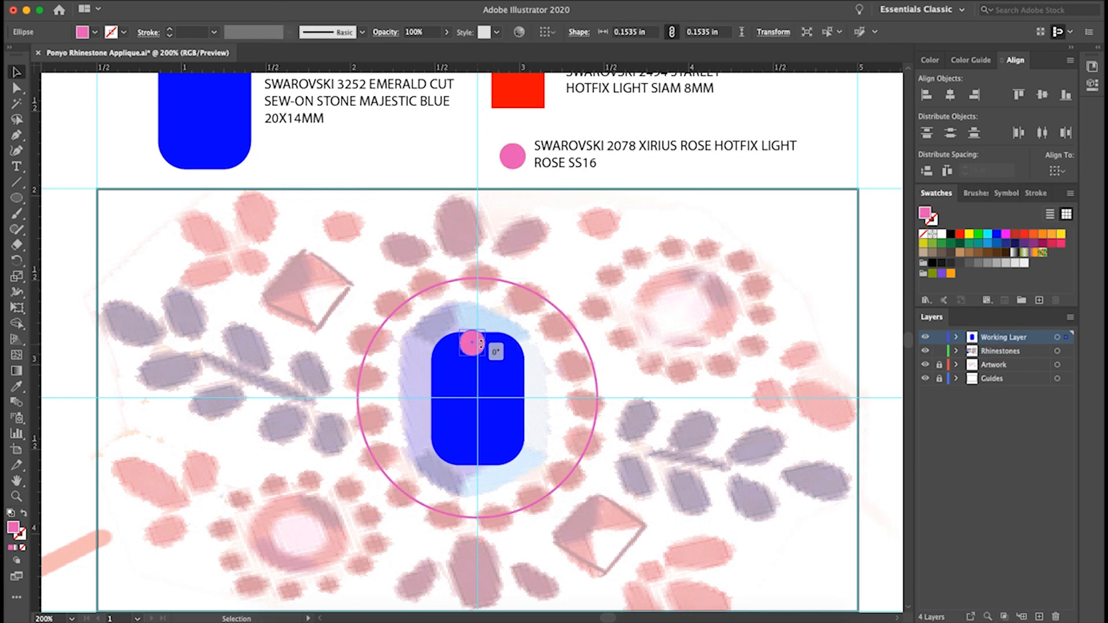
left_click_drag(478, 281, 480, 282)
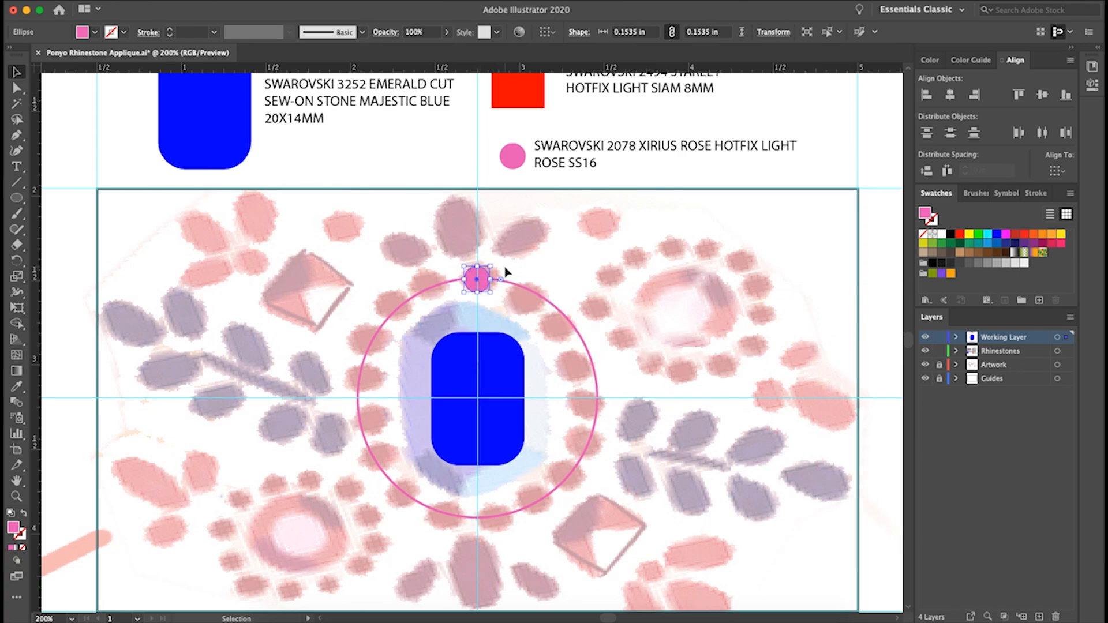
Ring the blue stone with pink circles by repeatedly rotating copies 360/20 degrees about the outline circle's centre
left_click(18, 261)
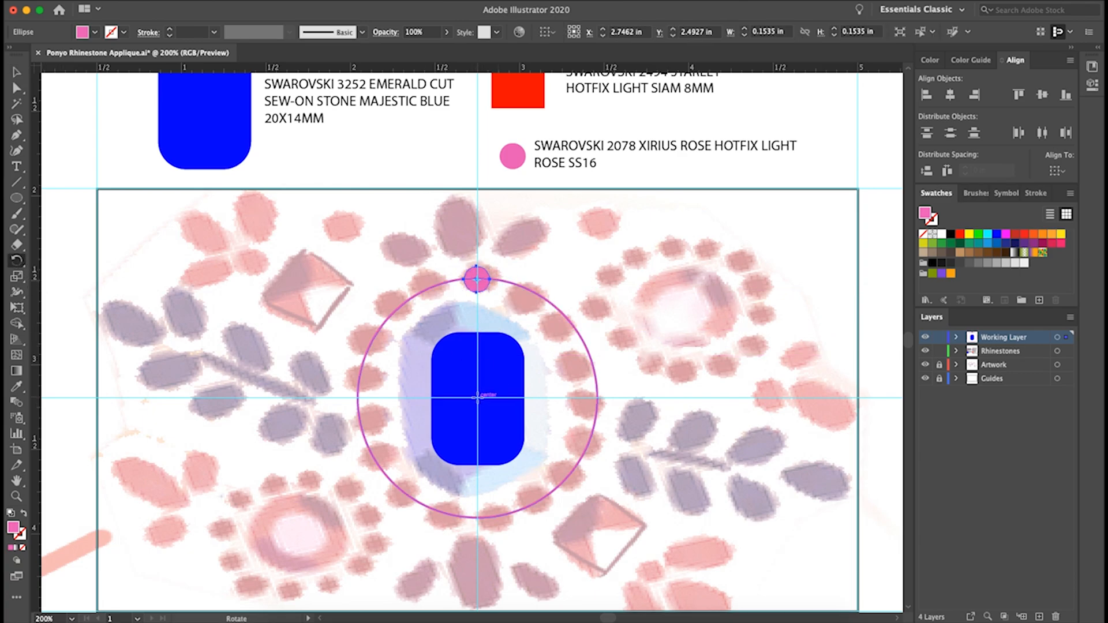
left_click(477, 397, "alt")
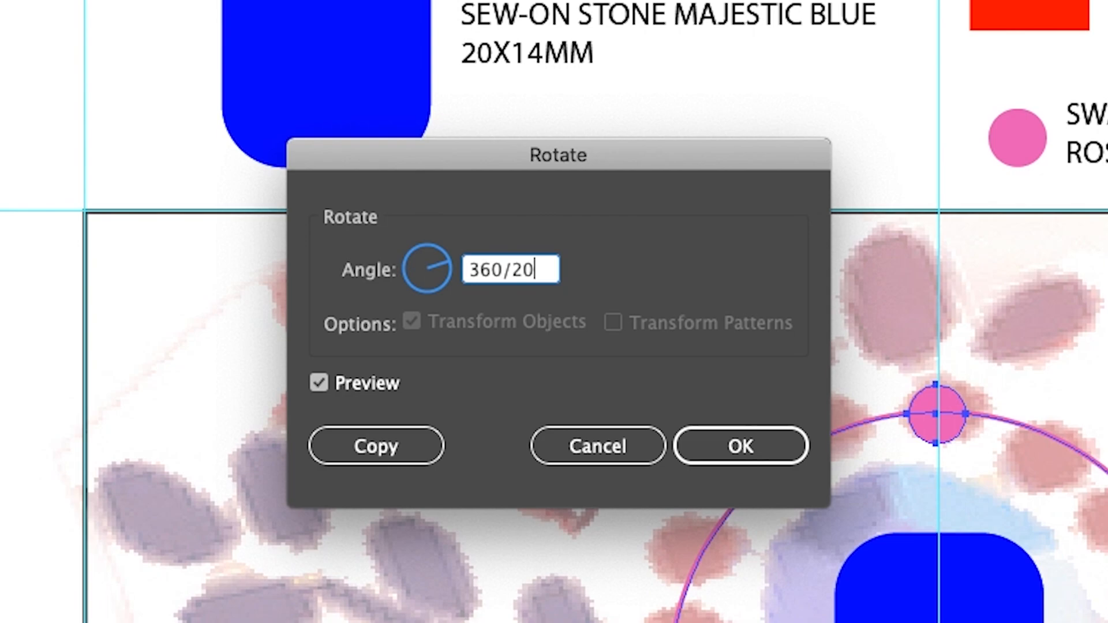
left_click(405, 452)
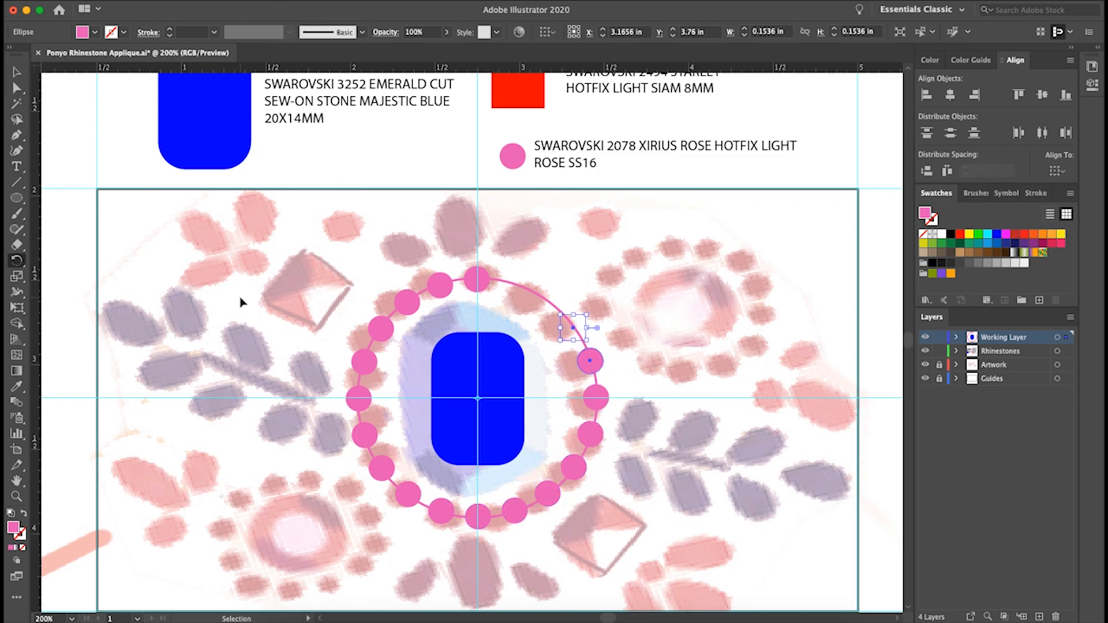
left_click(16, 74)
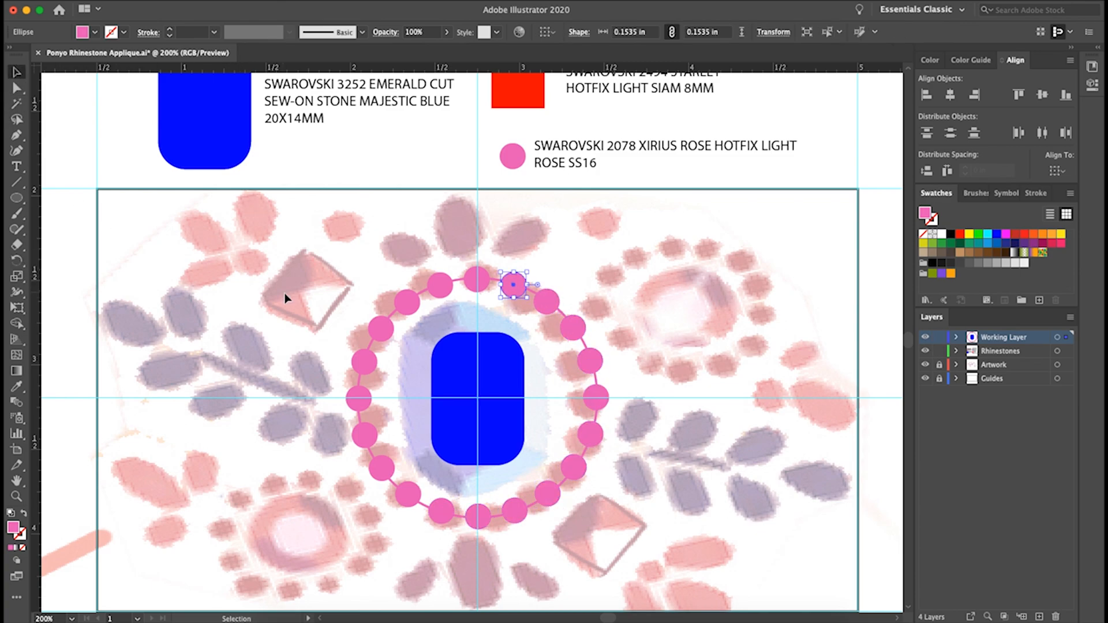
Rotate a copy of the red teardrop 45 degrees and place it beside the upright one above the pink ring
left_click(537, 372)
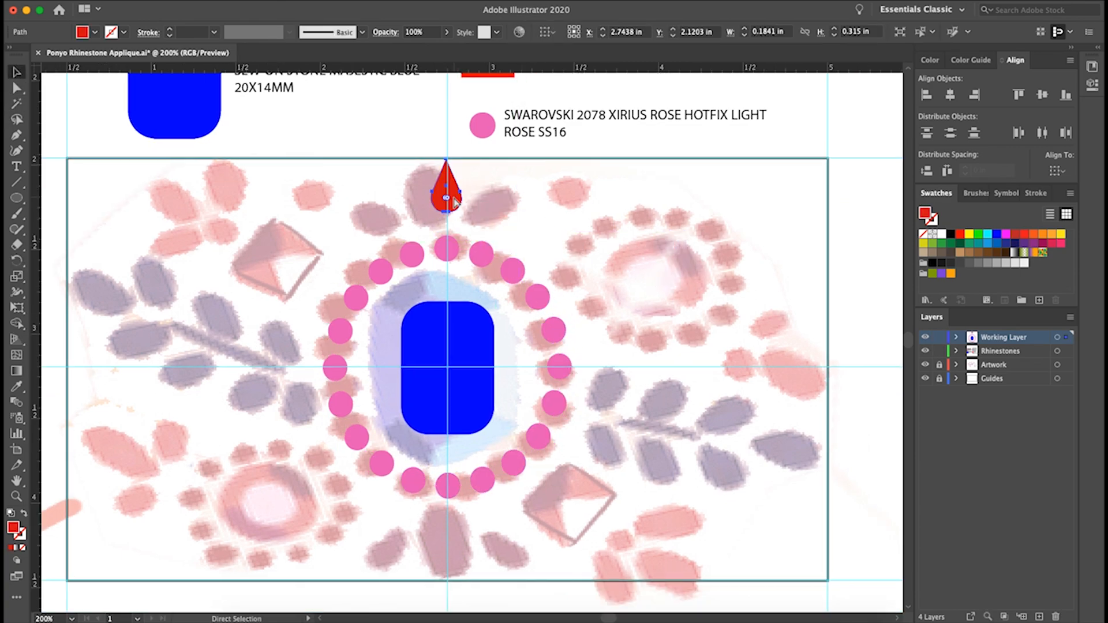
right_click(507, 212)
mouse_move(545, 412)
left_click_drag(447, 194, 411, 213)
left_click(663, 448)
type("45")
left_click(389, 293)
Reflect a copy of the tilted red teardrop, place it opposite, and adjust both side teardrops around the upright one
key("super+c")
key("super+v")
right_click(469, 336)
left_click(534, 488)
left_click(406, 409)
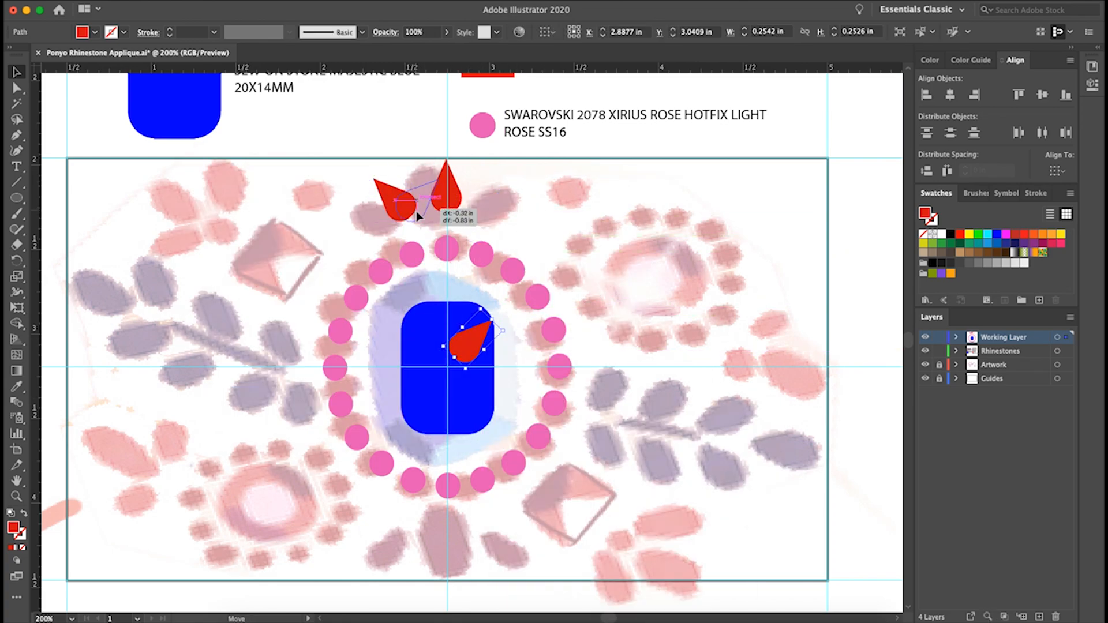
left_click_drag(466, 343, 483, 203)
left_click_drag(412, 209, 421, 210)
key("super+shift+a")
left_click_drag(494, 199, 494, 210)
Duplicate the three red teardrops, turn the copies to point downward, and place them below the pink ring
left_click_drag(356, 176, 514, 217)
key("super+c")
key("super+v")
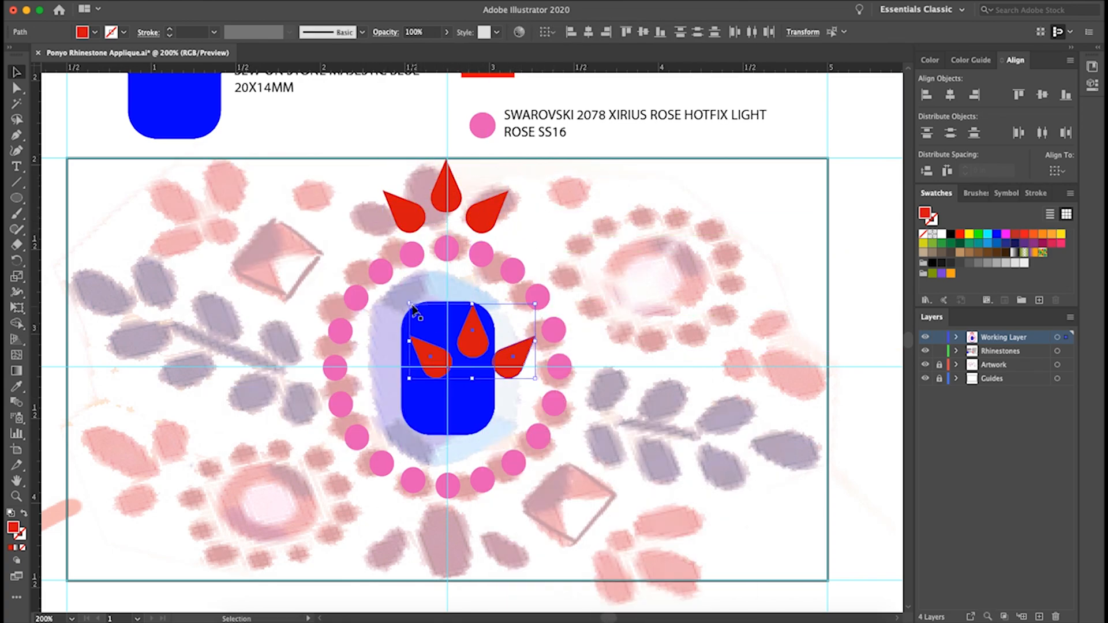
left_click_drag(411, 309, 534, 381)
left_click_drag(528, 340, 511, 538)
Copy the large dark red SS34 circle from the key to the Working Layer and place it in the lower-left flower's centre
scroll(512, 404, "up", 3)
left_click(581, 293)
key("super+c")
left_click_drag(404, 461, 443, 294)
left_click(1003, 337)
key("super+v")
left_click_drag(472, 344, 438, 455)
Surround the large dark red circle with small SS10 circles by rotating copies 360/12 degrees about its centre
left_click(341, 346)
left_click_drag(427, 369, 433, 177)
left_click(1003, 337)
key("super+v")
left_click(445, 448, "alt")
type("360/12")
left_click(225, 292)
key("super+d")
key("super+d")
key("super+d")
key("super+d")
key("super+d")
key("super+d")
key("super+d")
key("super+d")
key("super+d")
key("super+d")
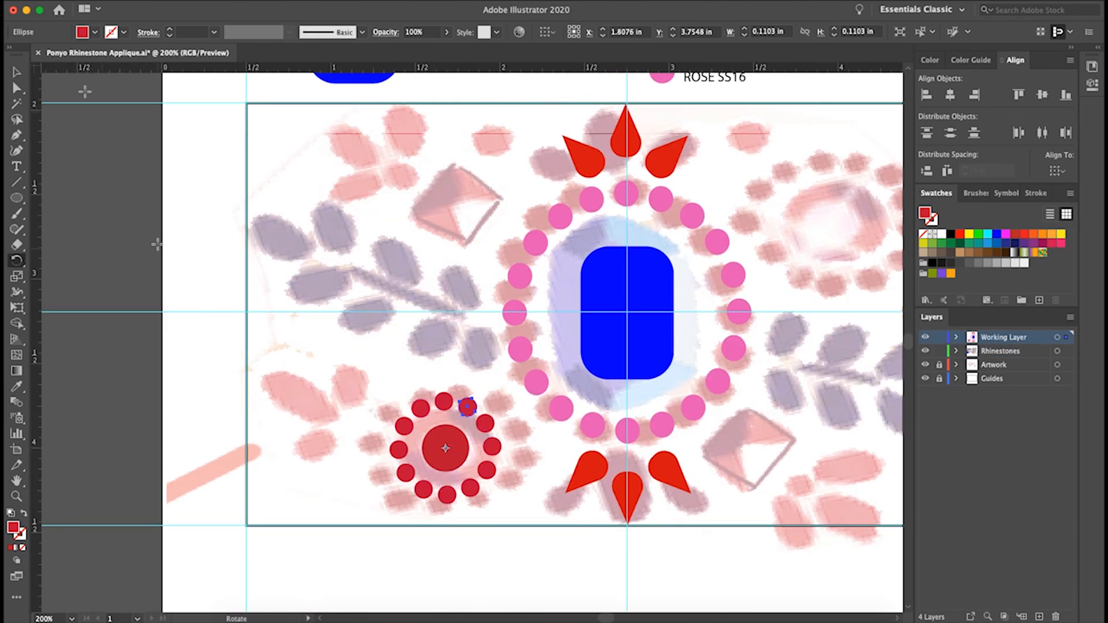
Paste a copy of the three-teardrop group over the left half of the design, rotate it, and fill it with orange
key("super+v")
left_click_drag(470, 312, 398, 274)
left_click_drag(464, 268, 414, 253)
double_click(12, 528)
left_click_drag(261, 360, 260, 340)
left_click(217, 205)
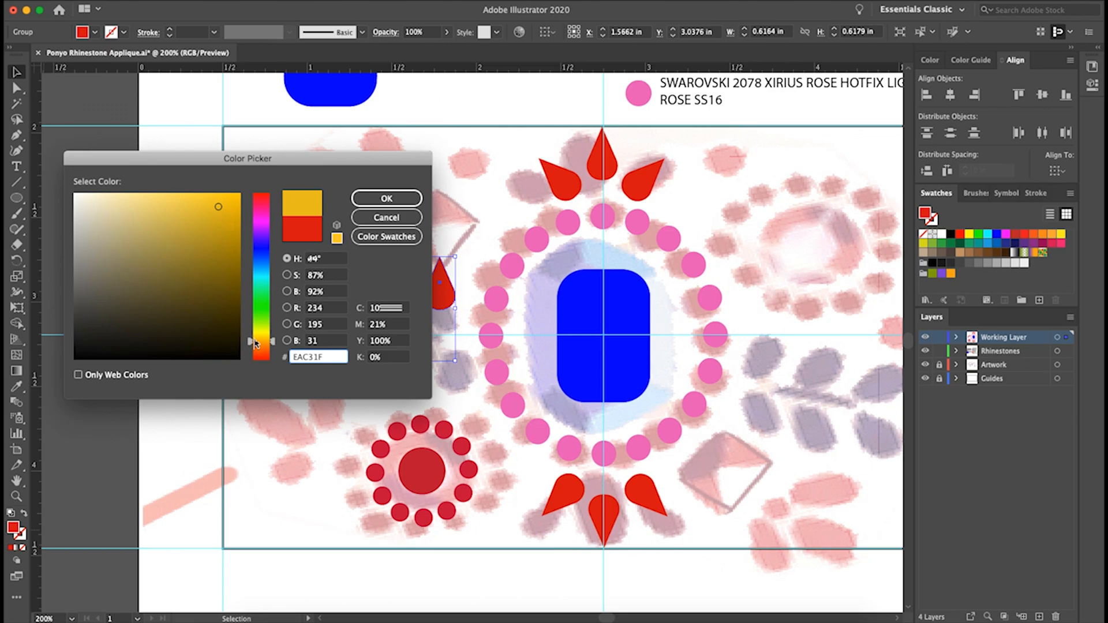
left_click(261, 356)
left_click(173, 206)
left_click(369, 199)
Fit the orange teardrop group onto the lower-left petals and place a second, rotated copy on the upper-left petals
left_click_drag(390, 295, 284, 415)
left_click_drag(351, 369, 359, 381)
left_click(387, 366)
left_click_drag(387, 366, 379, 391)
key("super+v")
left_click_drag(500, 321, 400, 191)
left_click_drag(552, 183, 523, 478)
Place copies of the pink SS16 circle at the base of the upper-left orange petals and on the dot beside them
left_click(610, 420)
scroll(451, 518, "down", 5)
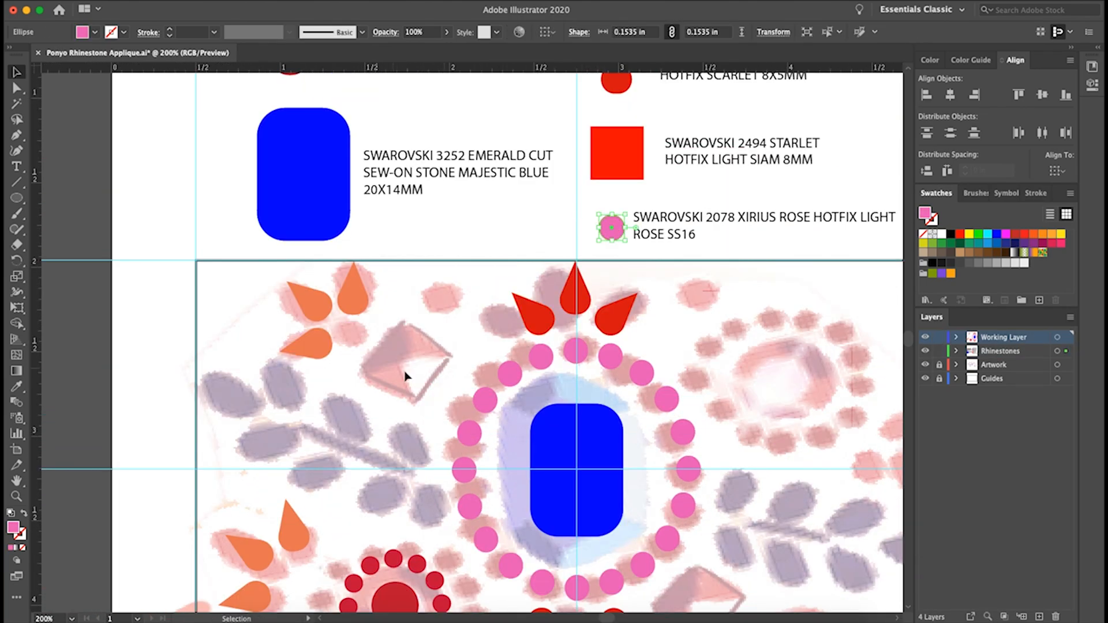
key("super+v")
left_click_drag(473, 343, 496, 374)
key("super+v")
Copy the red square from the key to the Working Layer and fit it to the upper-left diamond in the artwork
scroll(415, 460, "down", 2)
left_click(633, 112)
left_click(1017, 338)
key("super+v")
Copy the blue teardrop from the key to the Working Layer and place rotated copies on the left sprig's outer leaves
scroll(437, 328, "up", 5)
left_click(642, 164)
left_click(1004, 337)
scroll(648, 351, "down", 6)
key("super+v")
left_click_drag(466, 357, 287, 314)
key("super+v")
left_click_drag(492, 313, 508, 360)
left_click_drag(487, 335, 354, 330)
key("super+v")
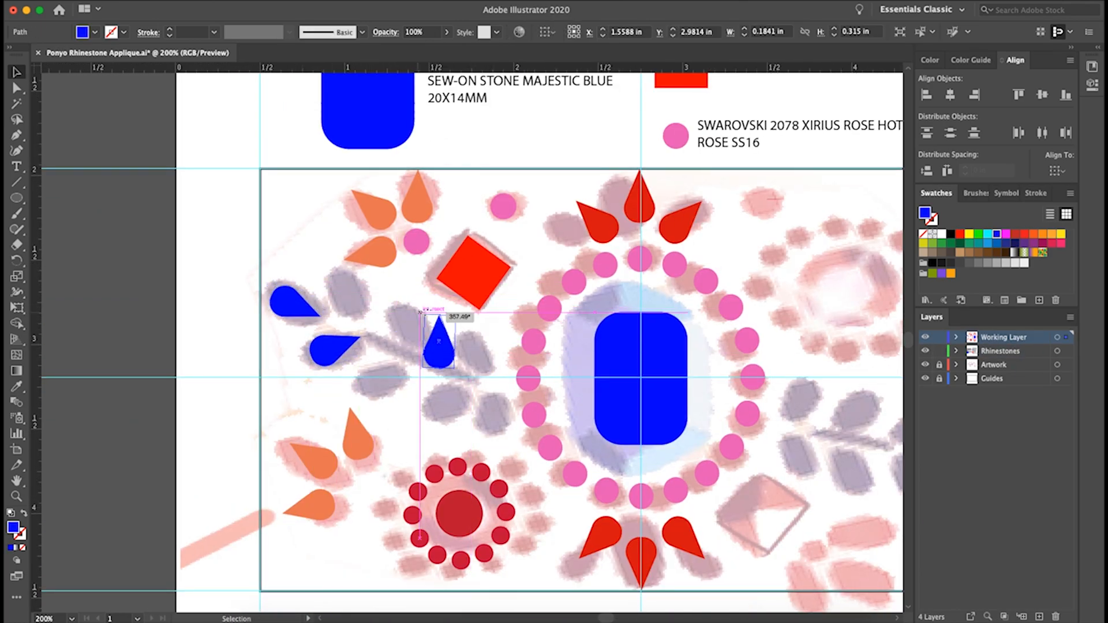
Add and rotate further blue teardrops along the lower side of the left leaf sprig
left_click_drag(443, 317, 459, 378)
key("super+v")
key("super+v")
left_click_drag(473, 340, 492, 411)
key("super+v")
left_click_drag(507, 362, 510, 335)
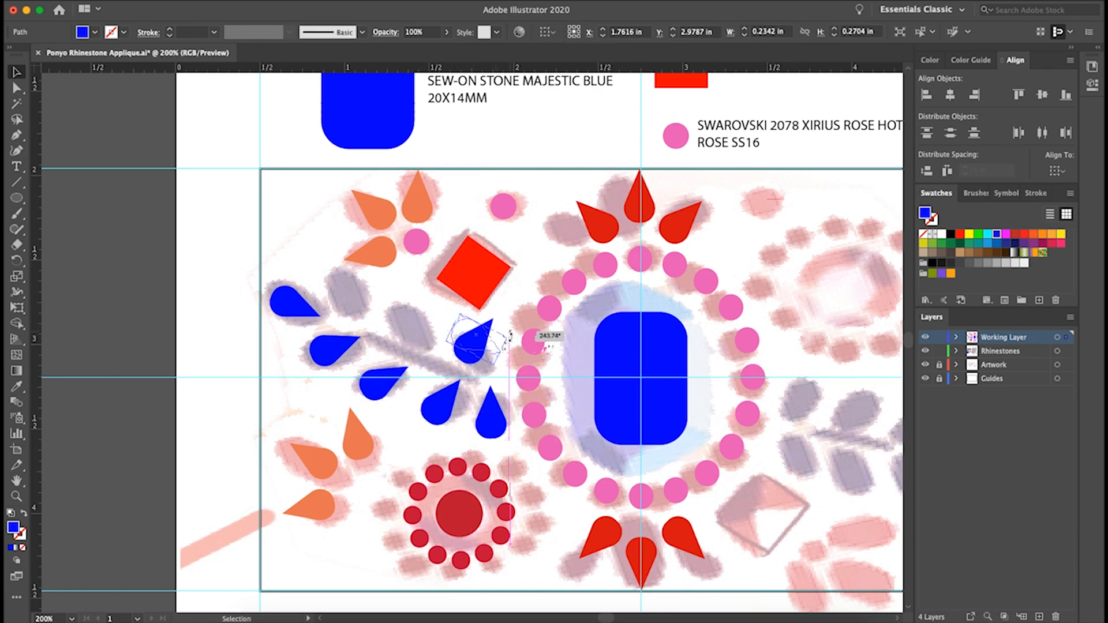
Arrange blue teardrops on the upper leaves of the left sprig and shift the outer lower ones
left_click_drag(402, 298, 424, 353)
left_click_drag(395, 328, 411, 323)
left_click_drag(410, 323, 295, 302)
left_click(381, 297)
left_click_drag(327, 351, 314, 348)
left_click_drag(382, 386, 358, 376)
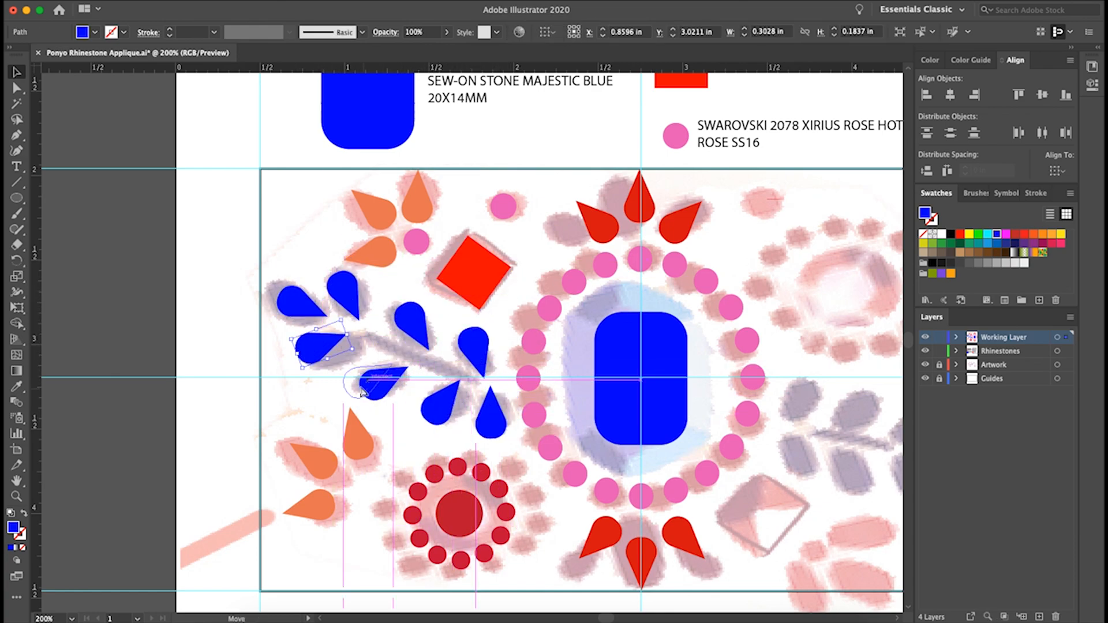
Delete surplus blue teardrops and paste replacements to rearrange the middle leaves of the left sprig
key("Delete")
key("super+v")
left_click_drag(483, 348, 396, 321)
key("super+v")
key("Delete")
key("super+v")
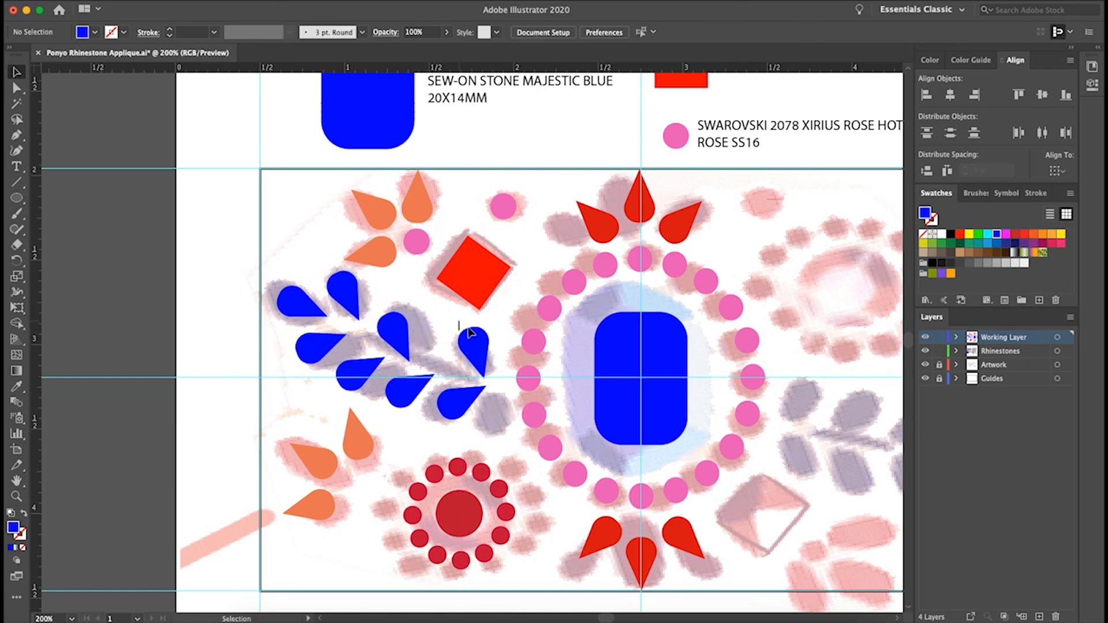
Complete the inner end of the left sprig with blue teardrops and even out the spacing between the leaves
key("super+v")
left_click_drag(484, 346, 498, 364)
left_click_drag(460, 402, 455, 399)
left_click_drag(361, 374, 405, 386)
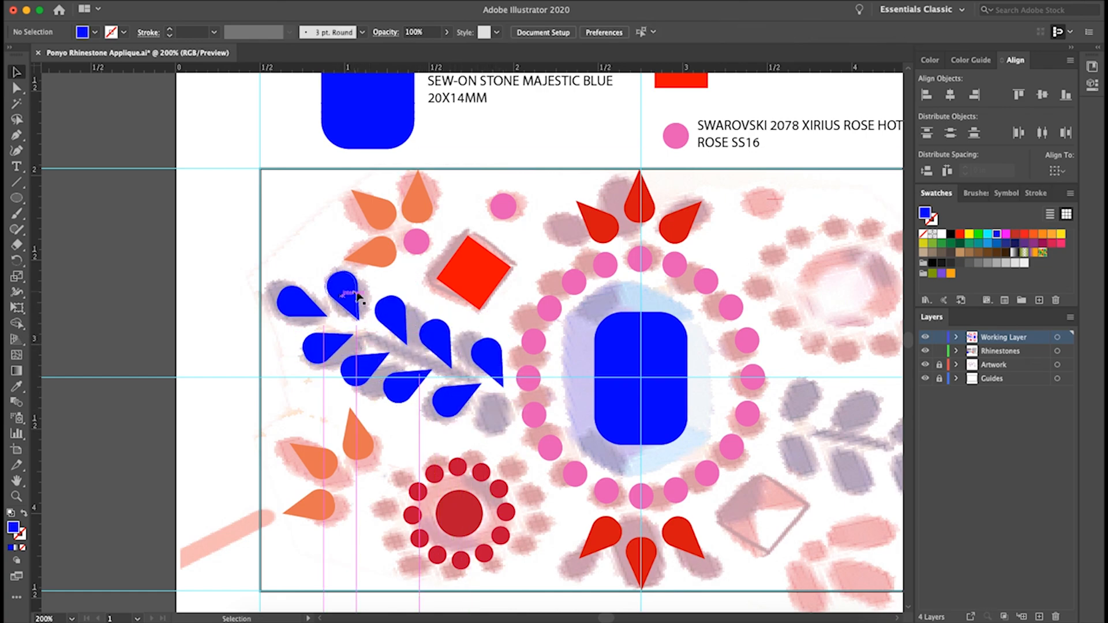
left_click_drag(351, 296, 348, 293)
left_click_drag(395, 317, 388, 314)
key("super+v")
left_click_drag(488, 354, 442, 354)
Place a copy of the pink circle at the base of the lower-left orange petals and nudge it downward
left_click(302, 310)
left_click_drag(488, 363, 361, 490)
key("Down")
key("Down")
key("Down")
key("Down")
left_click(506, 214)
key("super+c")
key("super+v")
Duplicate the rhinestones of the design's left half and reflect the copy across the horizontal axis
scroll(442, 549, "right", 5)
left_click_drag(151, 194, 401, 555)
key("super+c")
key("super+v")
left_click(599, 539)
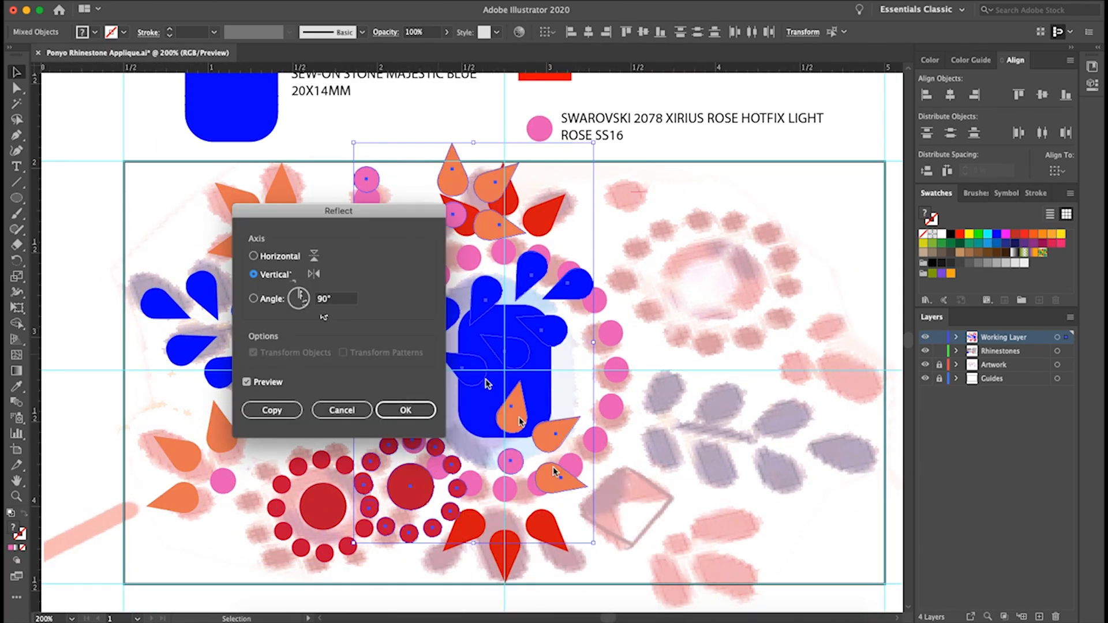
left_click(252, 256)
left_click(404, 411)
Move the duplicated rhinestones onto the right half of the design and reflect them across the vertical axis
left_click_drag(451, 357, 677, 403)
right_click(728, 399)
mouse_move(773, 501)
left_click(911, 555)
left_click(254, 274)
left_click(398, 409)
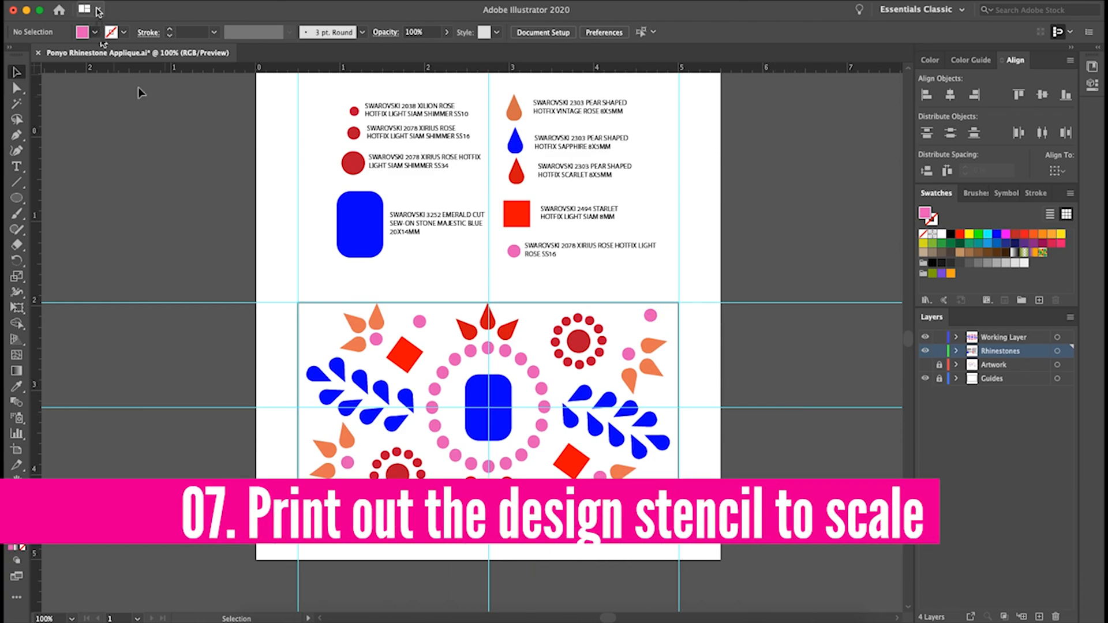
Print the design template to scale with the scaling option Do Not Scale
left_click(107, 6)
left_click(133, 314)
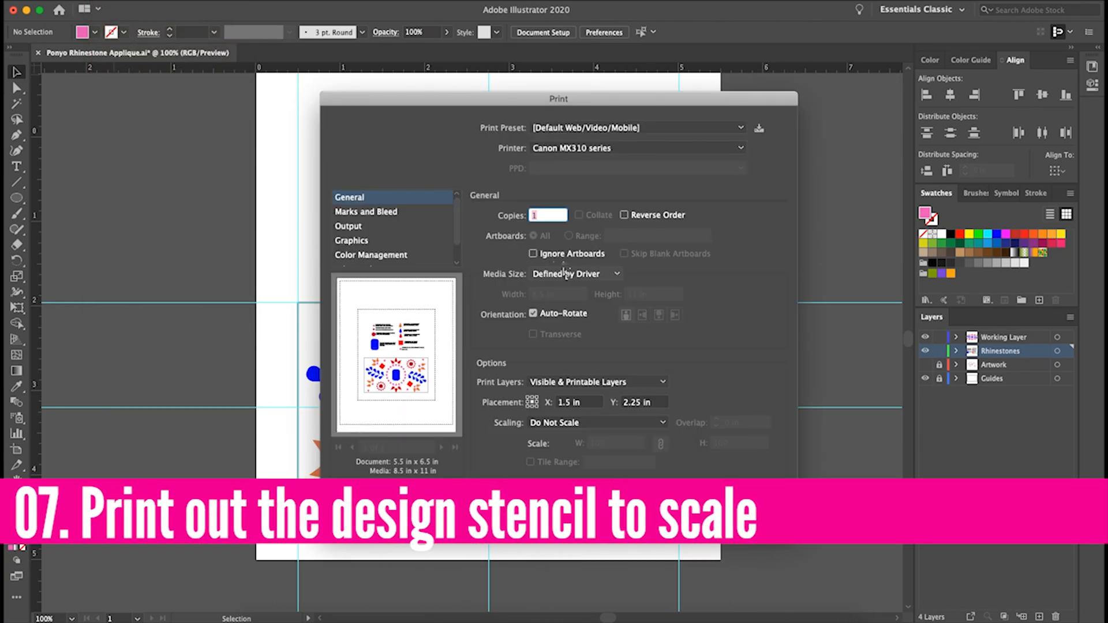
left_click(578, 423)
left_click(581, 439)
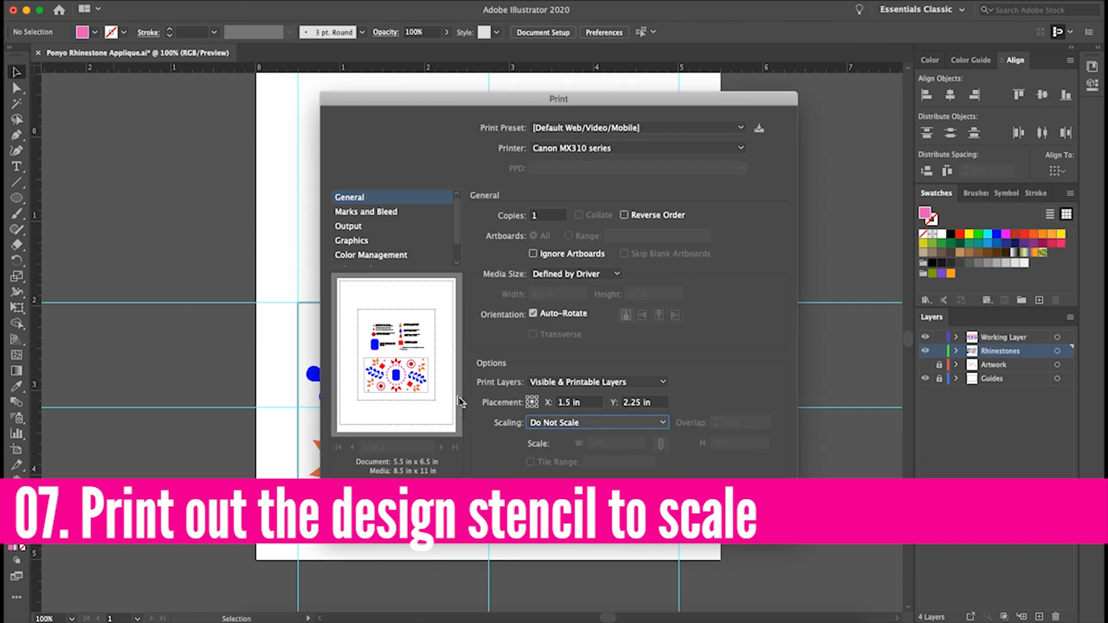
left_click(625, 433)
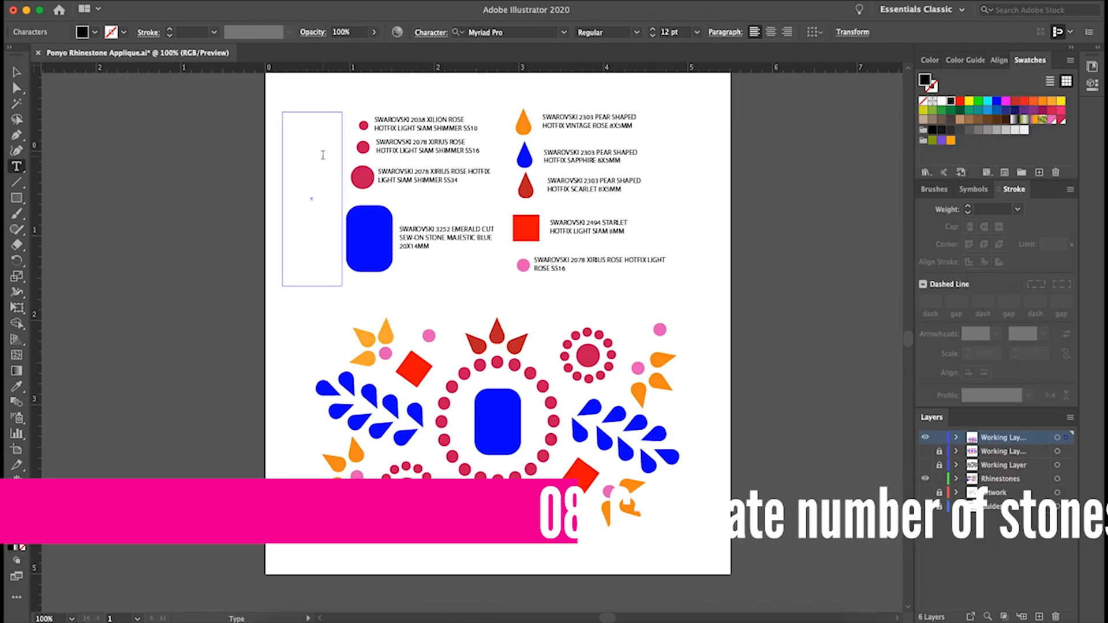
Enter the stone quantities 264, 220, 22 and 11 in a text column beside the key's left entries
type("264")
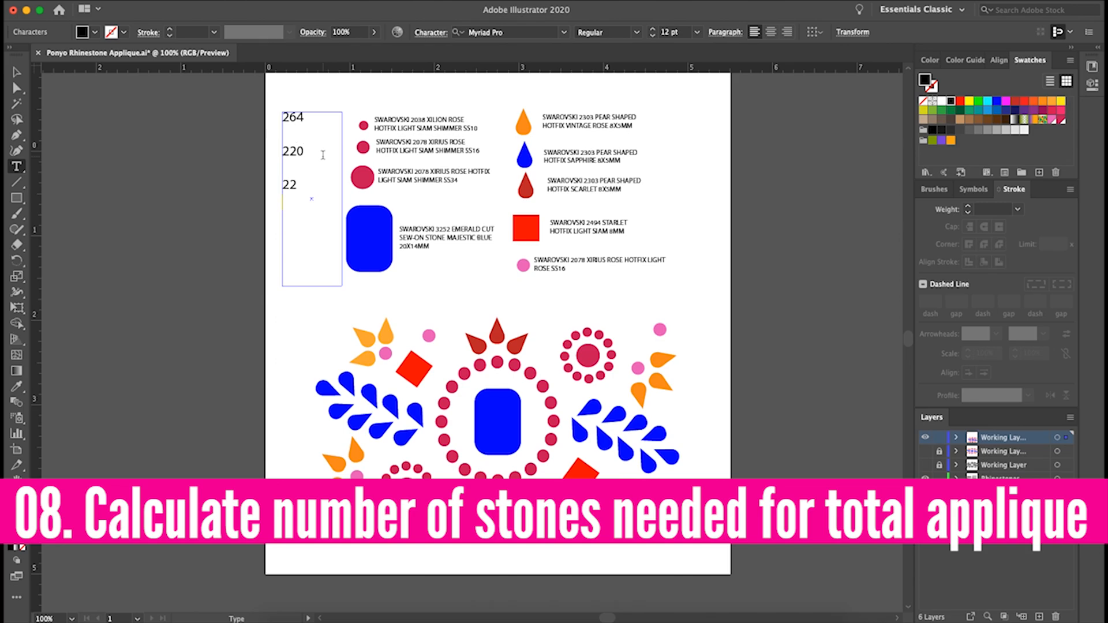
key("Return")
type("11")
left_click(16, 72)
left_click(93, 109)
Add a second text column beside the key's right entries with the quantities 132, 198, 66, 22 and 88
left_click(16, 166)
left_click_drag(665, 105, 731, 285)
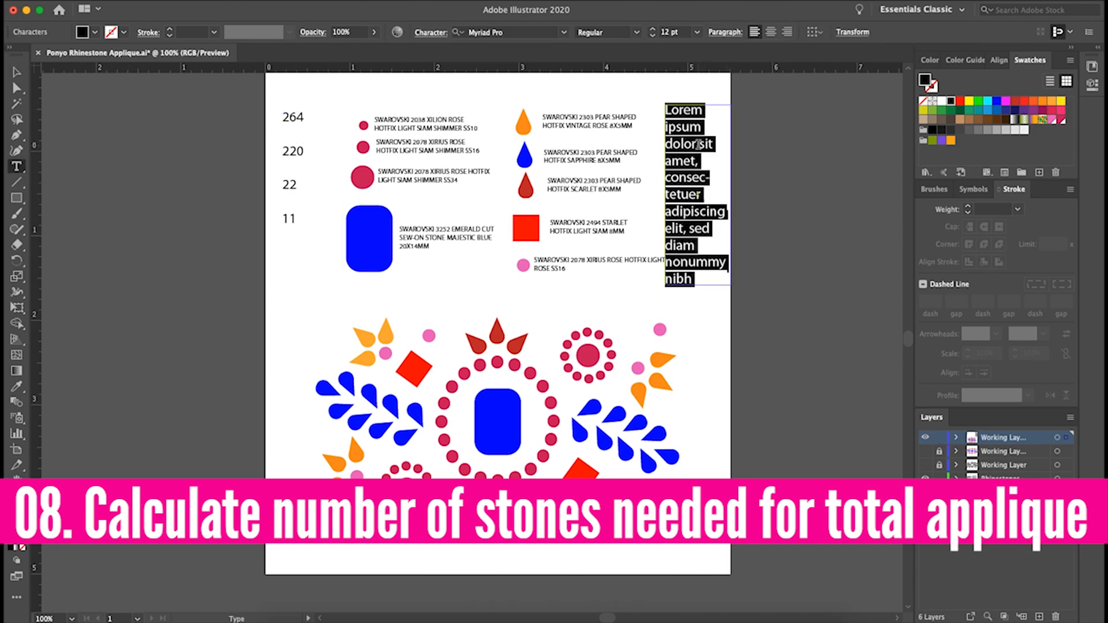
key("BackSpace")
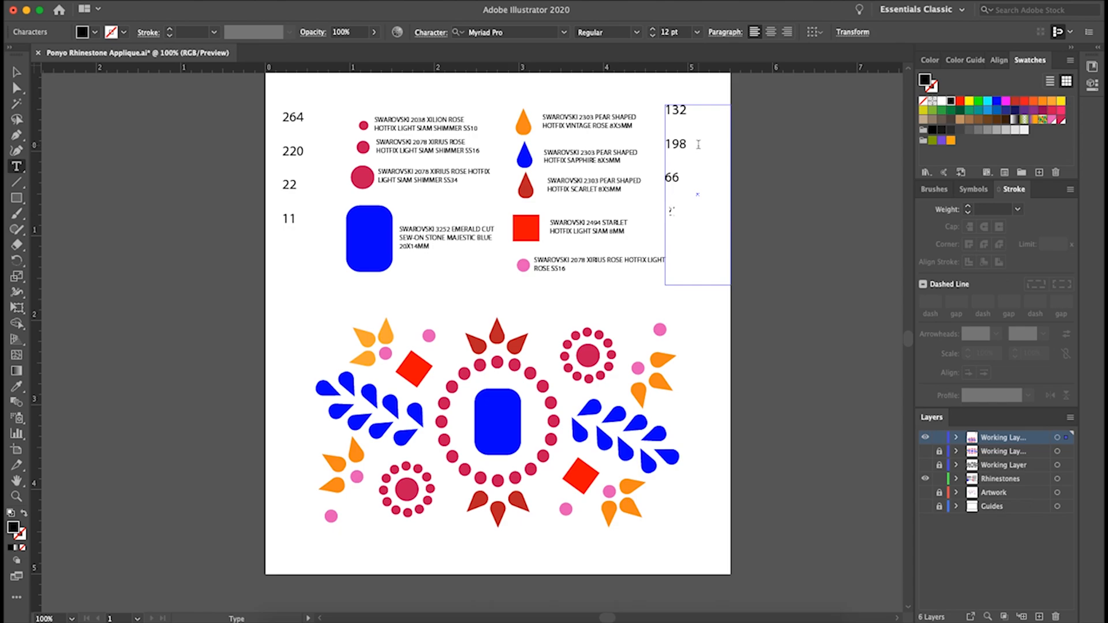
type("88")
left_click(16, 72)
left_click(150, 291)
Move both quantity columns so the numbers line up with their key entries
left_click_drag(290, 189, 306, 197)
left_click_drag(677, 145, 682, 157)
left_click(797, 261)
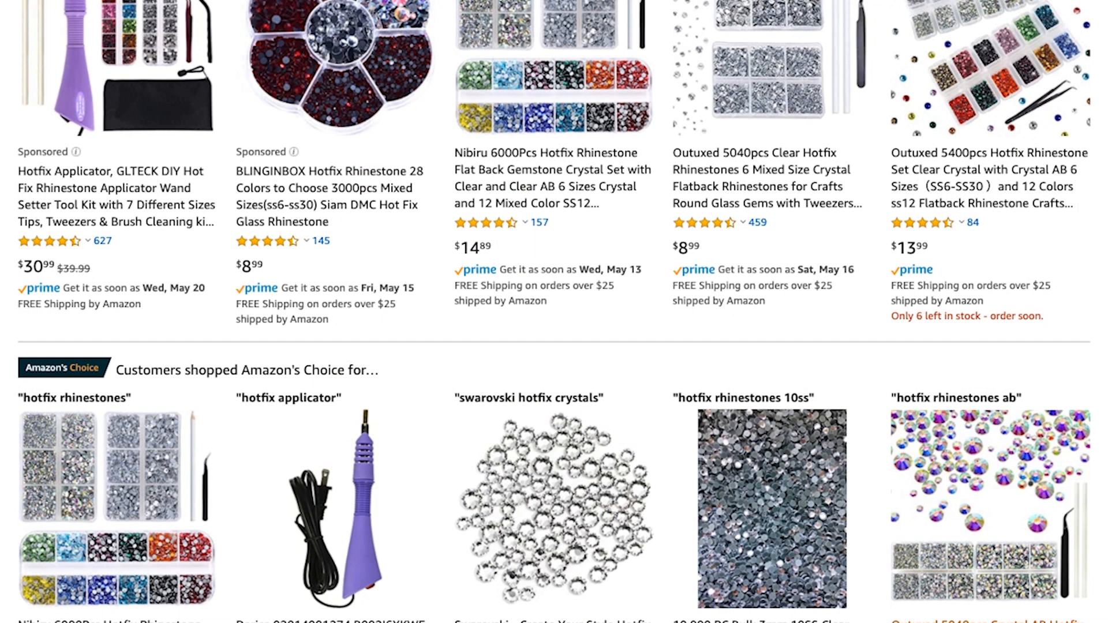
Switch to Amazon and look through the hotfix rhinestone listings, comparing kinds and prices
scroll(554, 312, "down", 3)
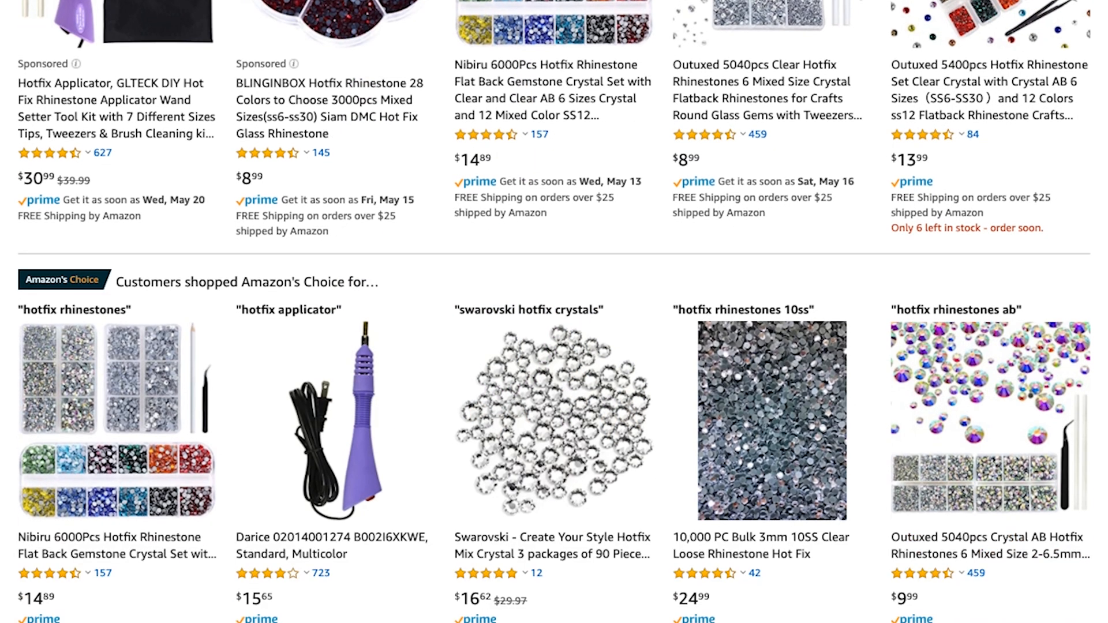
scroll(554, 311, "down", 5)
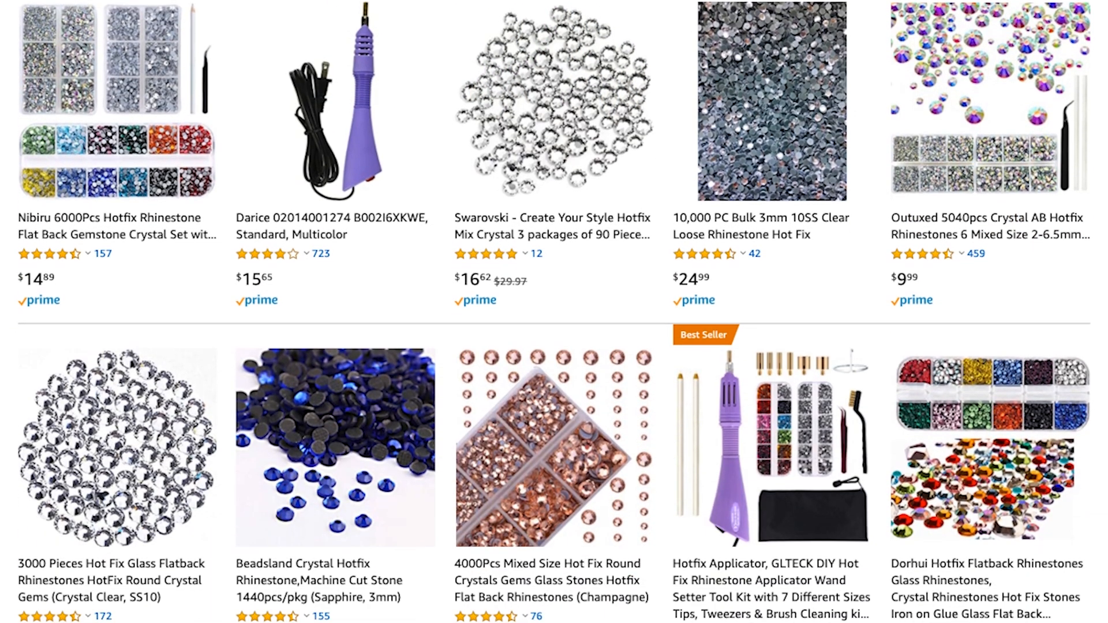
scroll(554, 312, "down", 4)
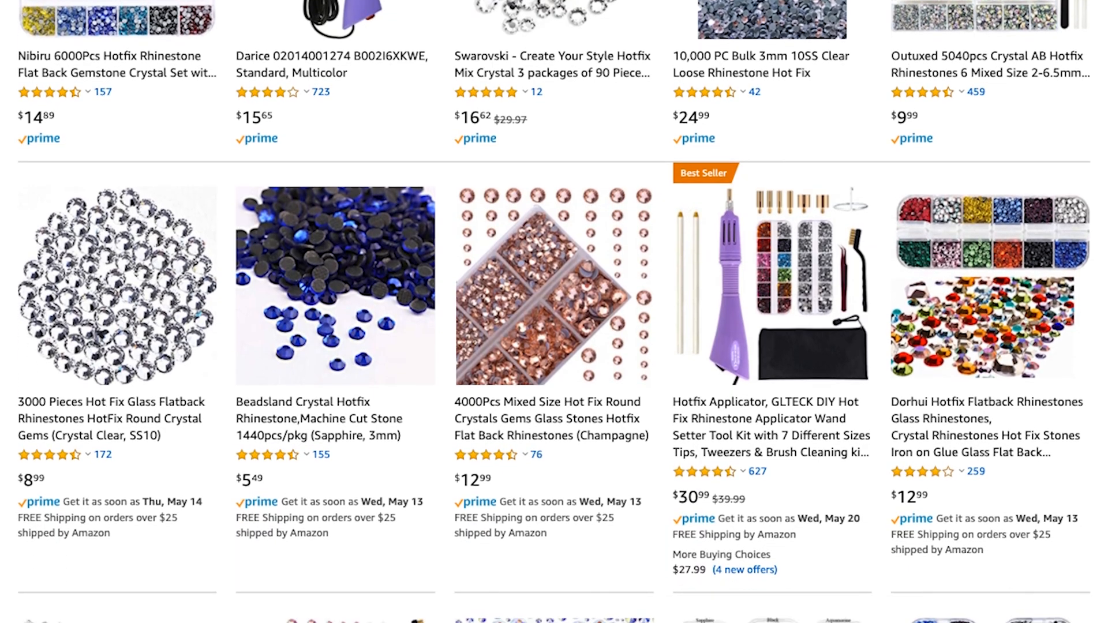
scroll(554, 312, "down", 3)
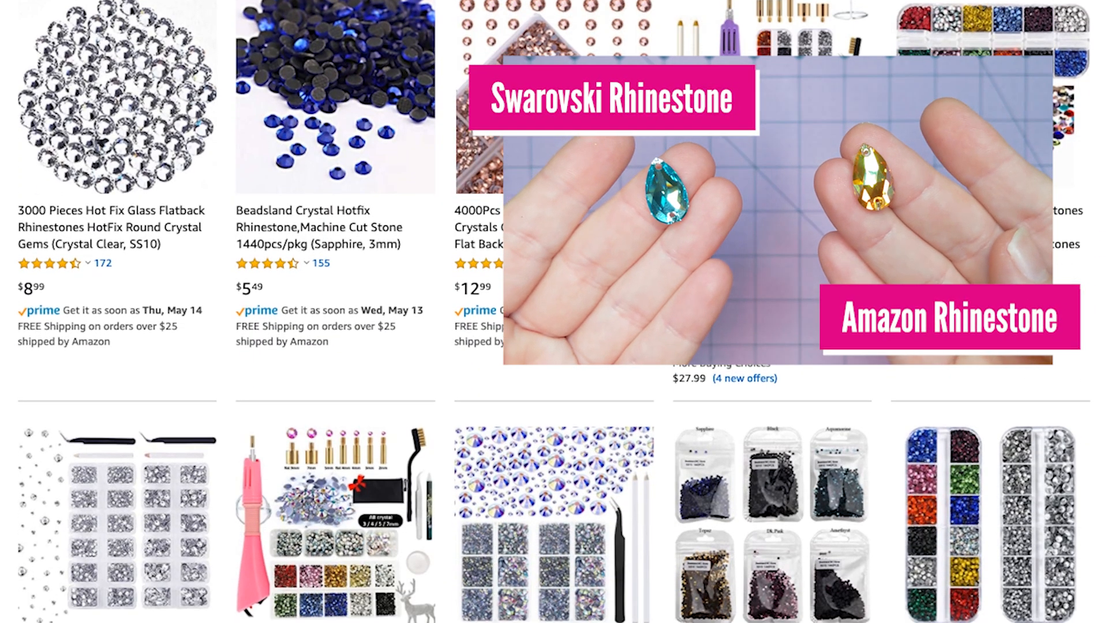
Browse further through the hotfix rhinestone results and open the listing for 1440pcs Hotfix Quality Crystal Rhinestones (Crystal AB, 10ss)
scroll(554, 312, "down", 6)
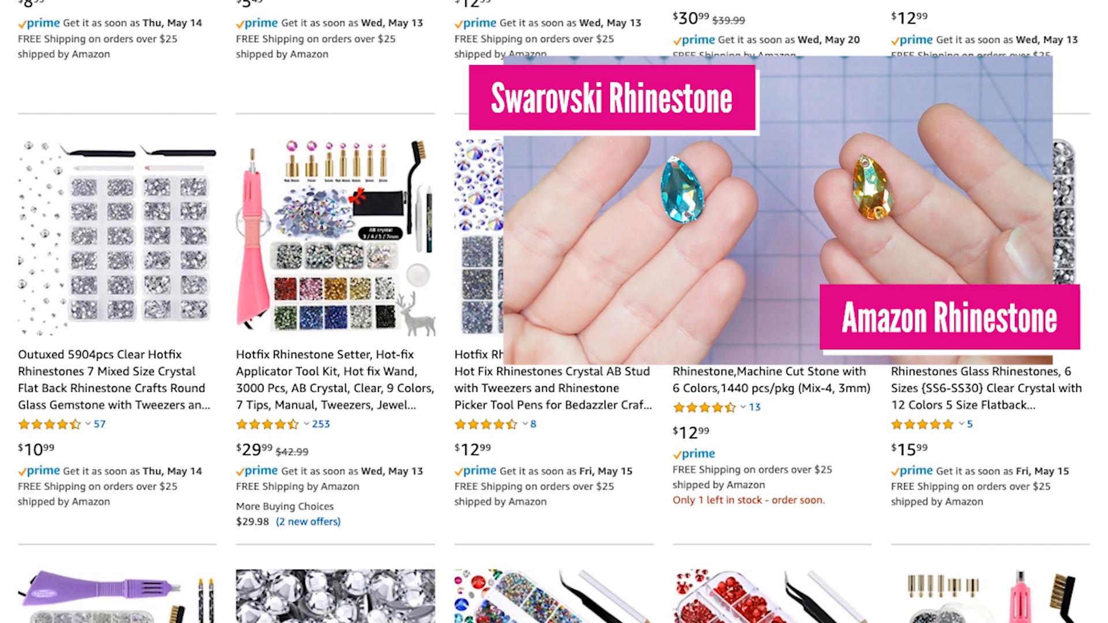
scroll(554, 312, "down", 5)
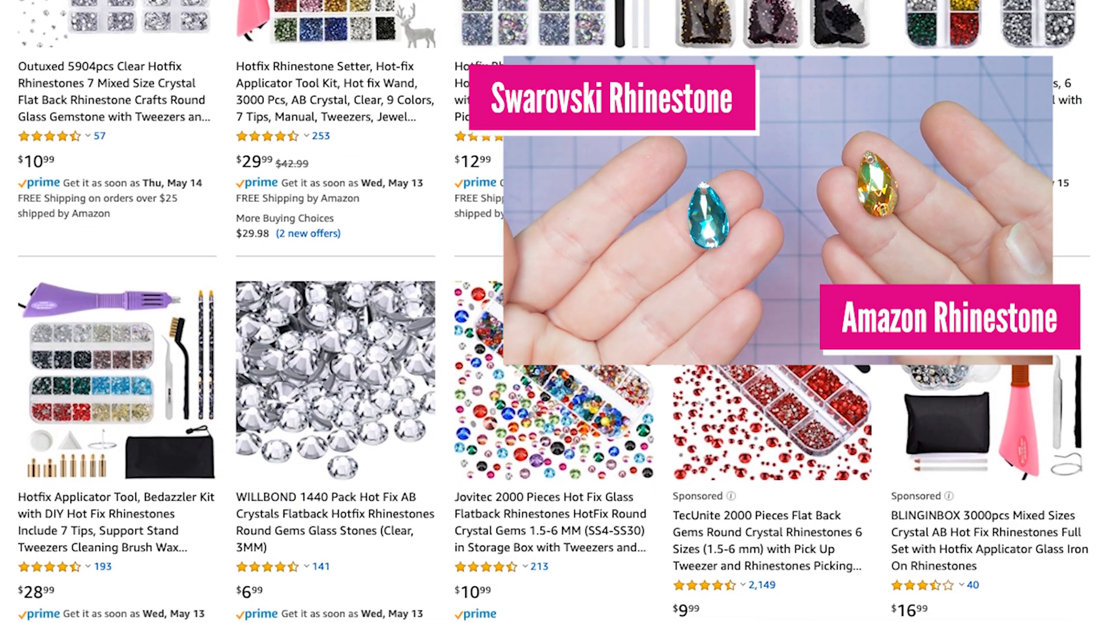
scroll(554, 312, "down", 5)
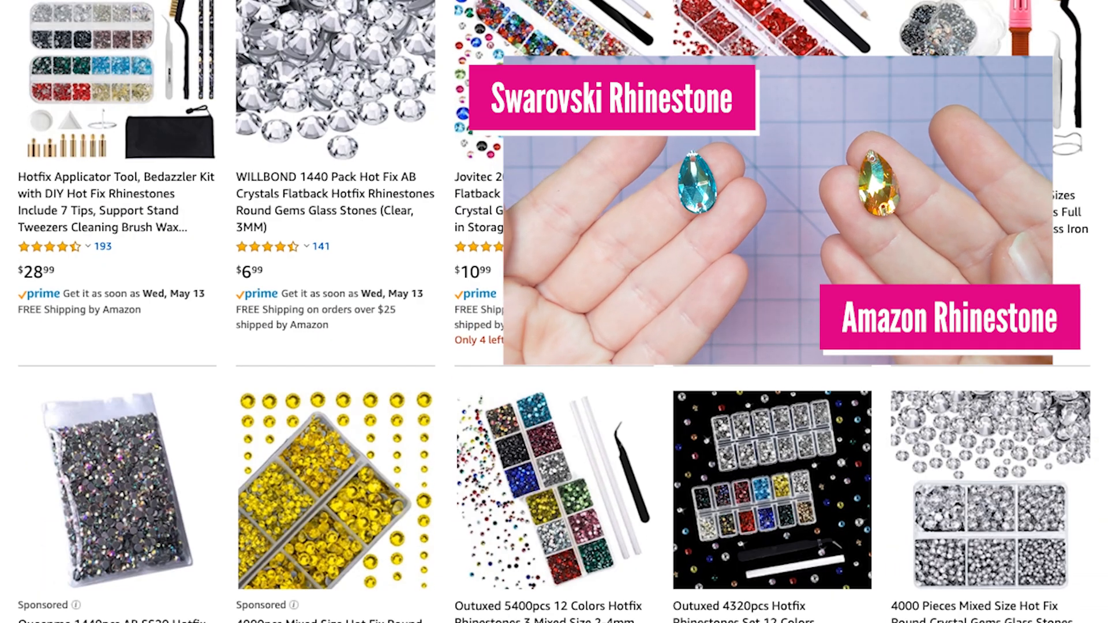
scroll(554, 312, "down", 7)
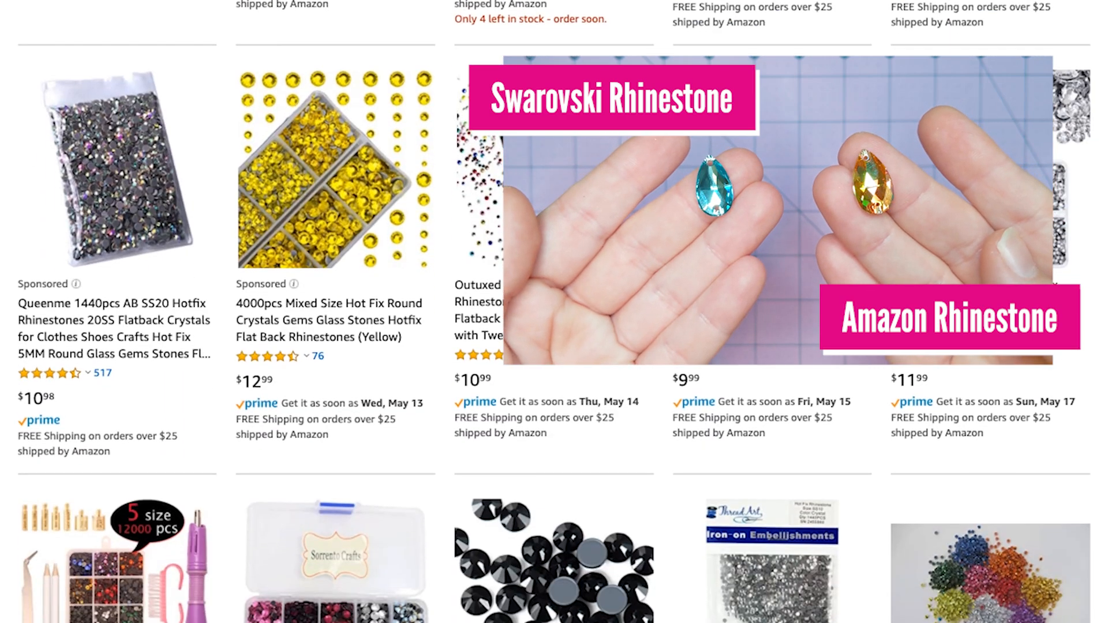
scroll(553, 311, "down", 4)
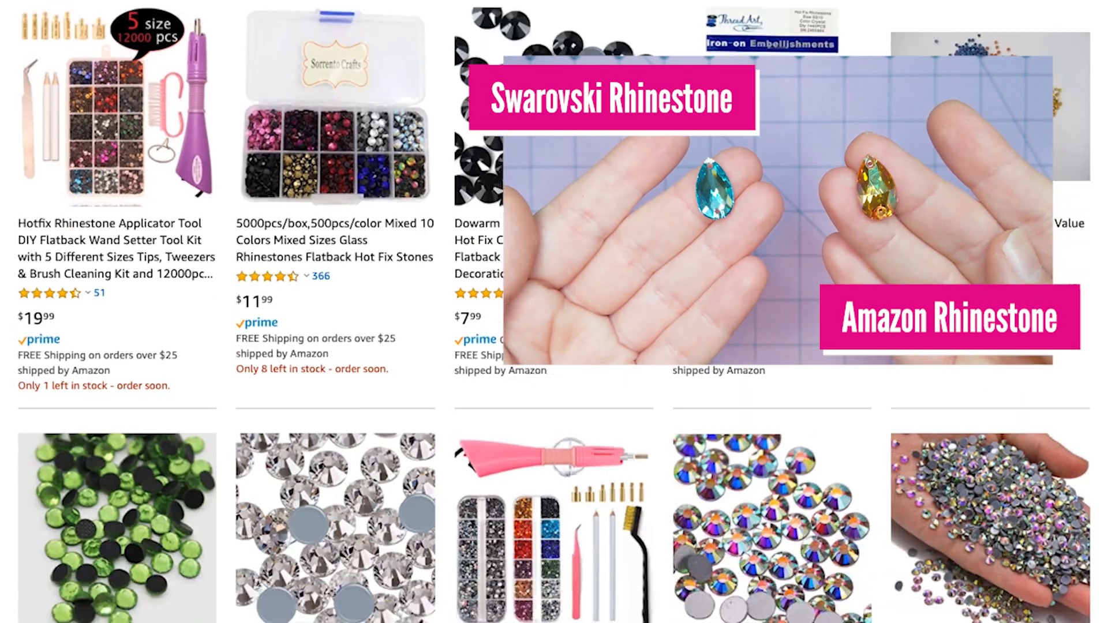
scroll(554, 312, "down", 1)
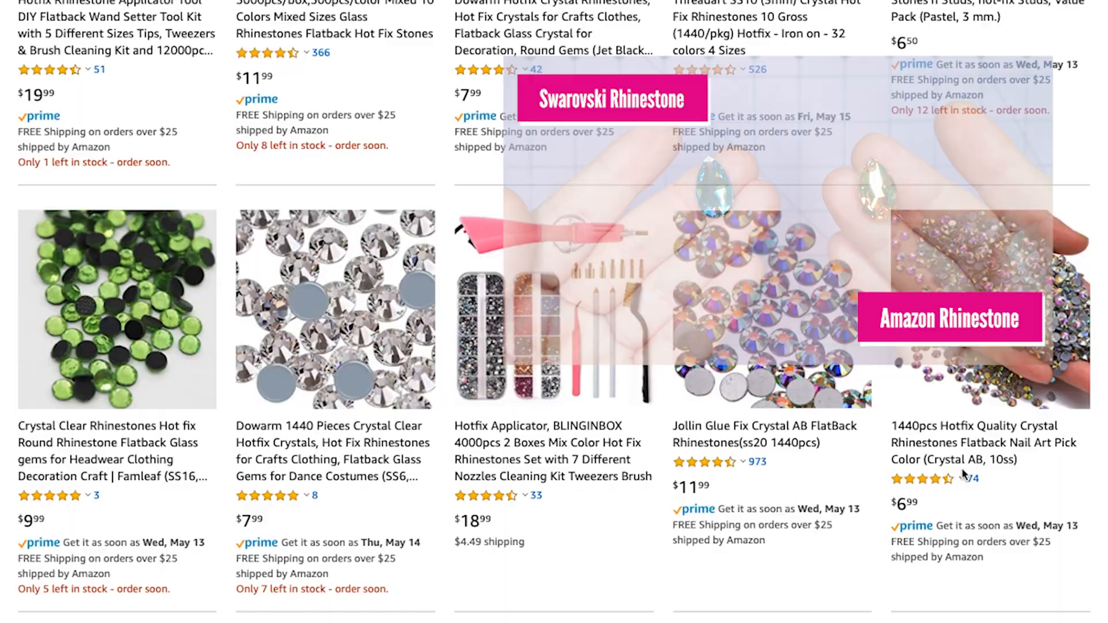
left_click(962, 474)
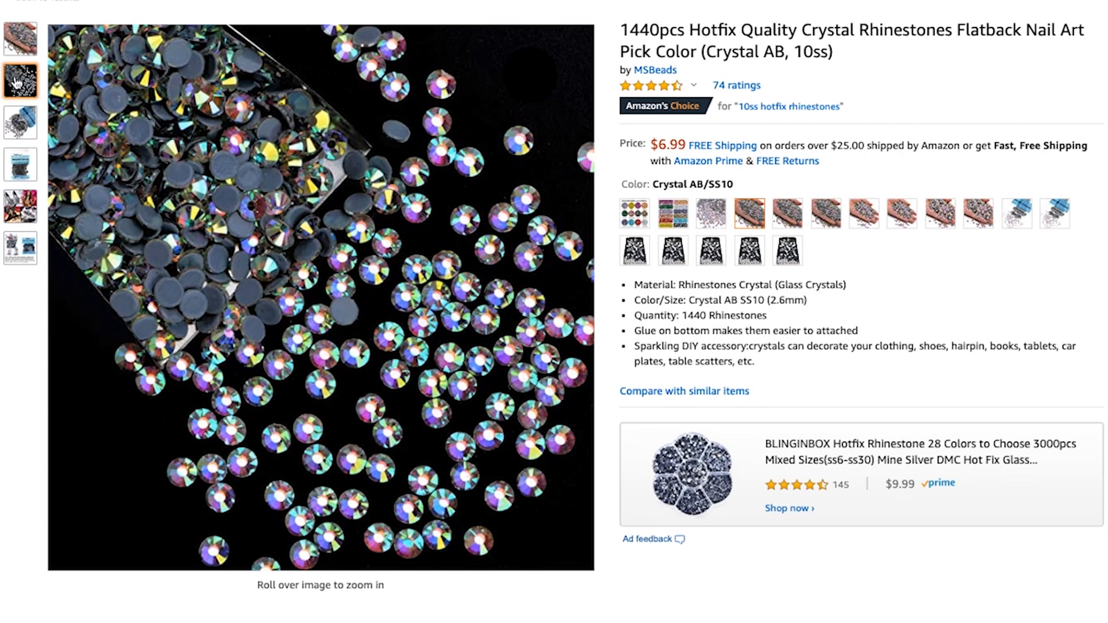